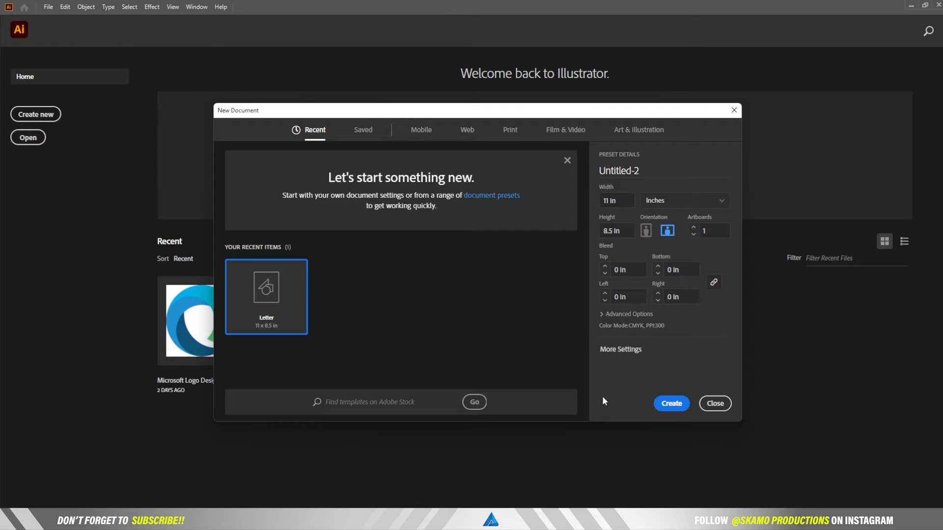
Create an 11 x 8.5 in landscape document and set the drawing colours to no stroke and a #353535 fill.
{"action": "left_click", "coordinate": [673, 407]}
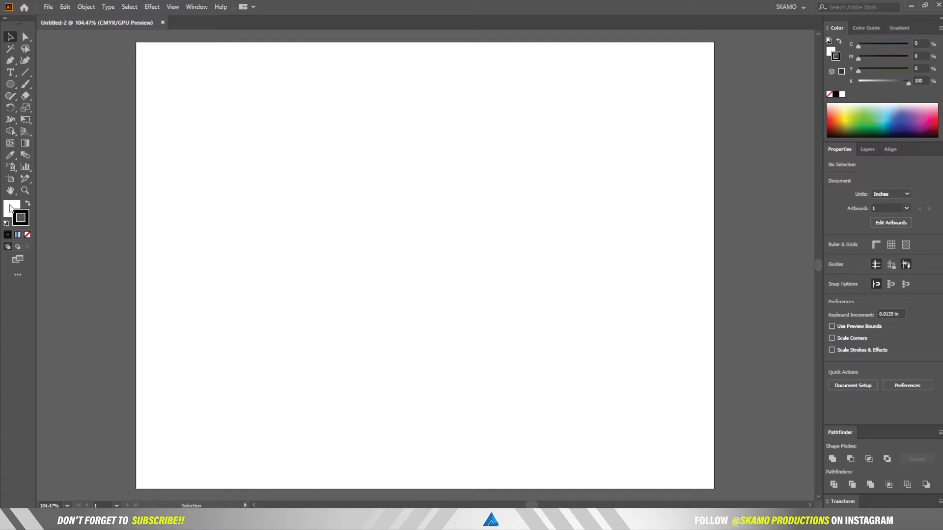
{"action": "left_click", "coordinate": [27, 234]}
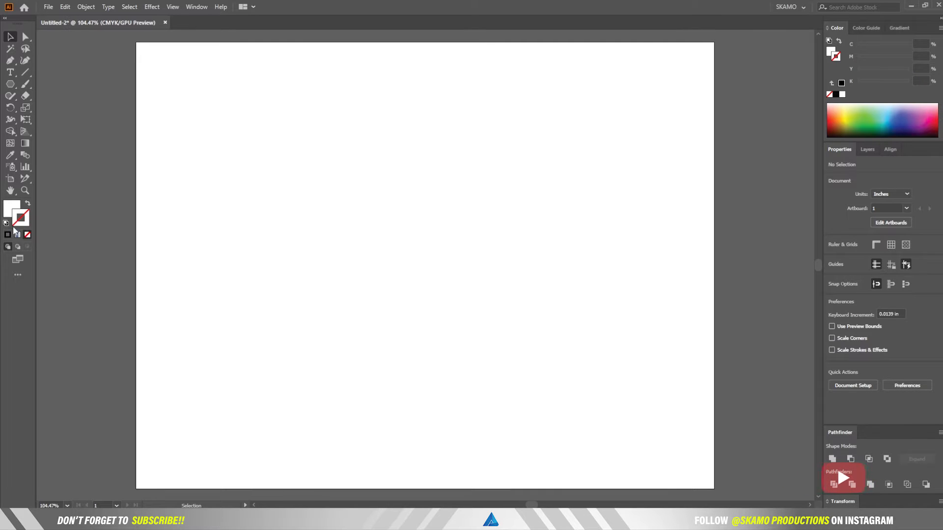
{"action": "left_click", "coordinate": [7, 215]}
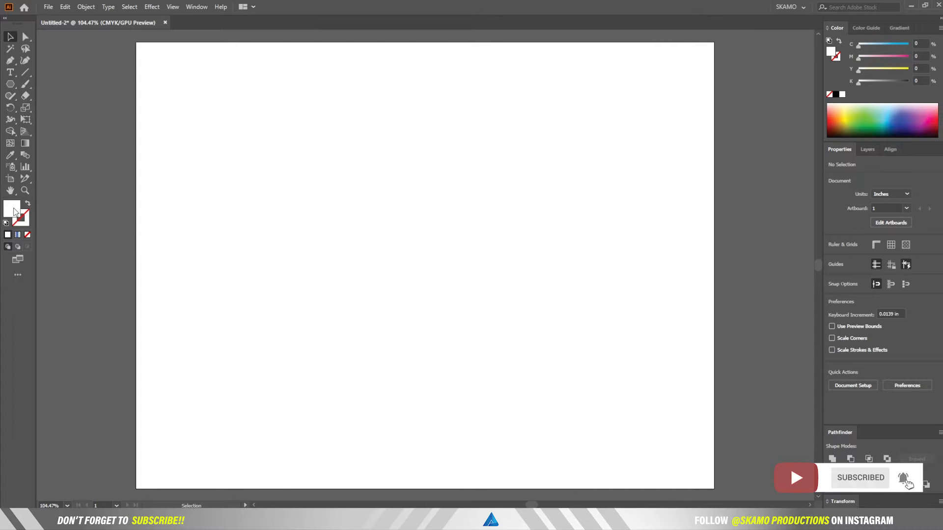
{"action": "double_click", "coordinate": [14, 210]}
{"action": "left_click", "coordinate": [197, 227]}
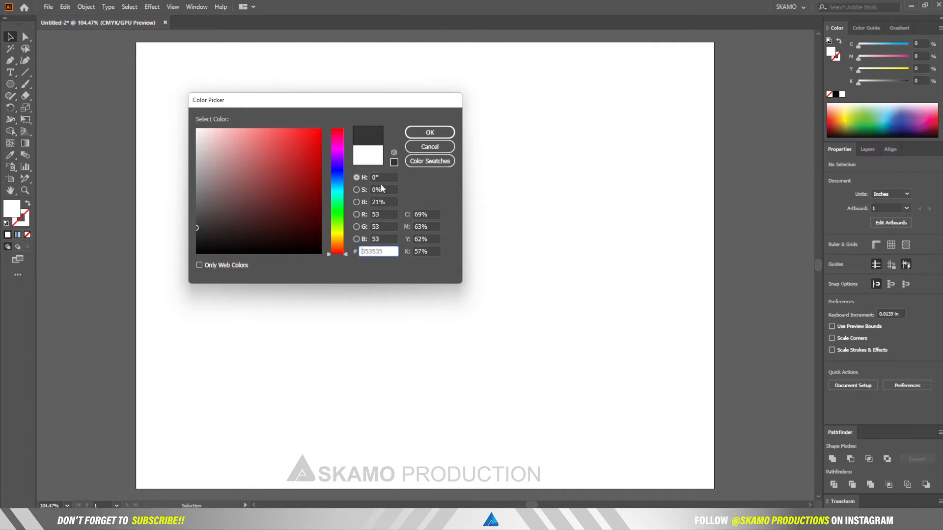
{"action": "left_click", "coordinate": [430, 132]}
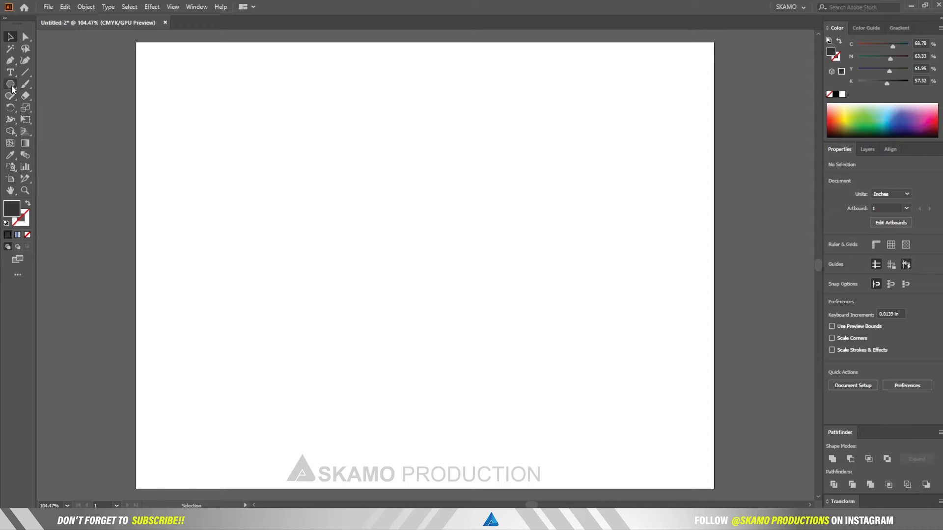
Draw a filled circle about 0.4 in across near the artboard's left side, slightly above mid-height.
{"action": "left_click_drag", "start_coordinate": [12, 88], "coordinate": [45, 108]}
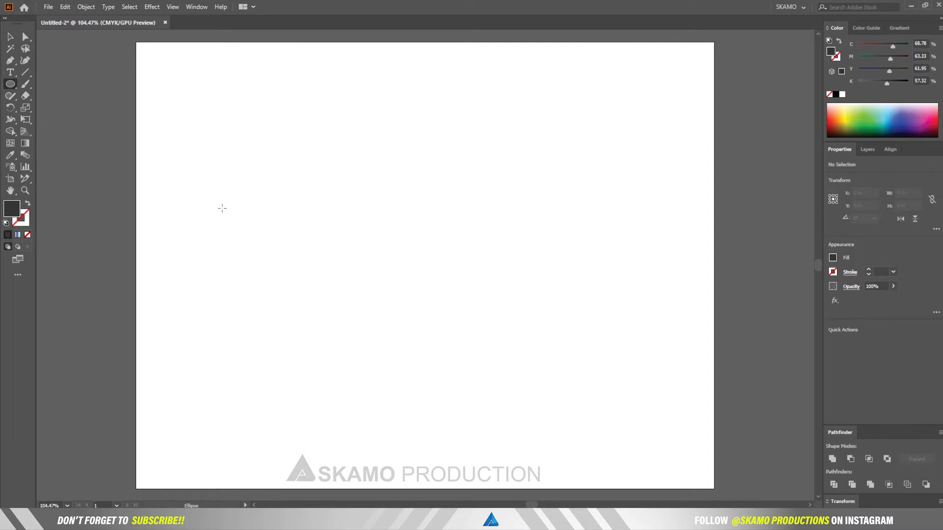
{"action": "left_click_drag", "start_coordinate": [194, 241], "coordinate": [206, 252]}
{"action": "left_click", "coordinate": [10, 36]}
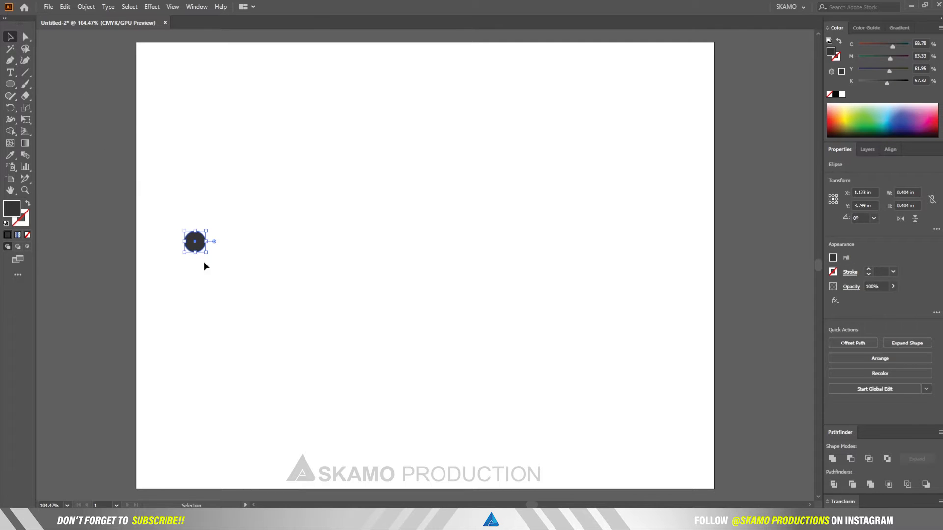
Copy the circle toward the artboard's middle, shrink the copy to about 0.11 in, and align it level with the original.
{"action": "left_click_drag", "start_coordinate": [195, 244], "coordinate": [407, 241]}
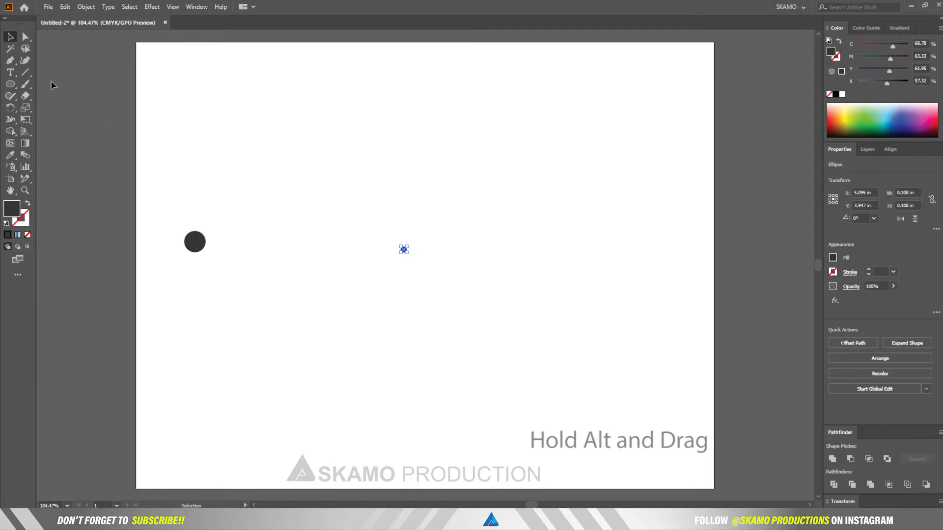
{"action": "left_click", "coordinate": [383, 272]}
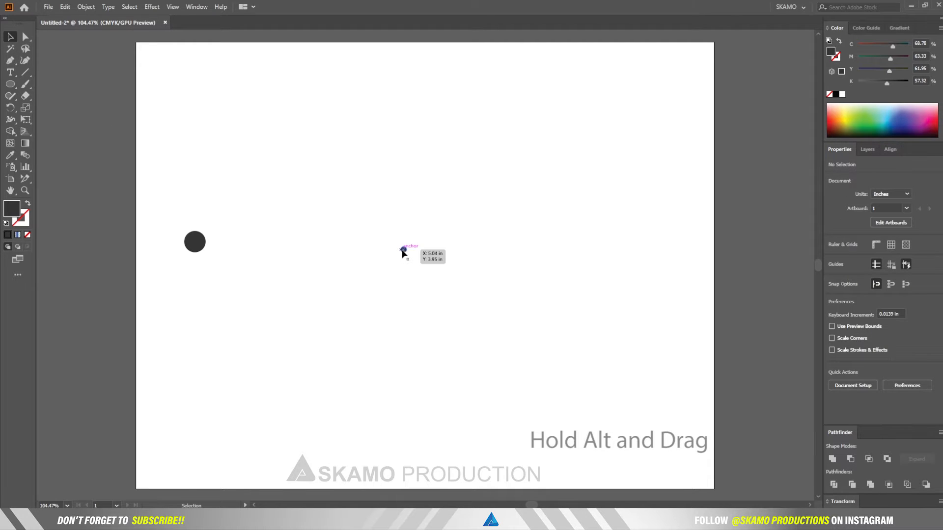
{"action": "left_click_drag", "start_coordinate": [404, 251], "coordinate": [402, 247]}
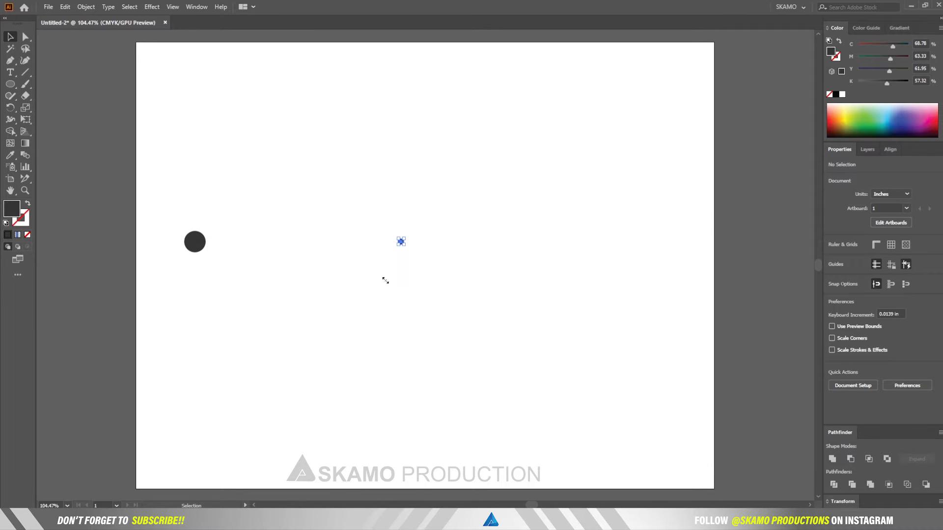
Blend the large and small circles together and move the blend to the lower middle of the artboard.
{"action": "left_click_drag", "start_coordinate": [163, 202], "coordinate": [472, 301]}
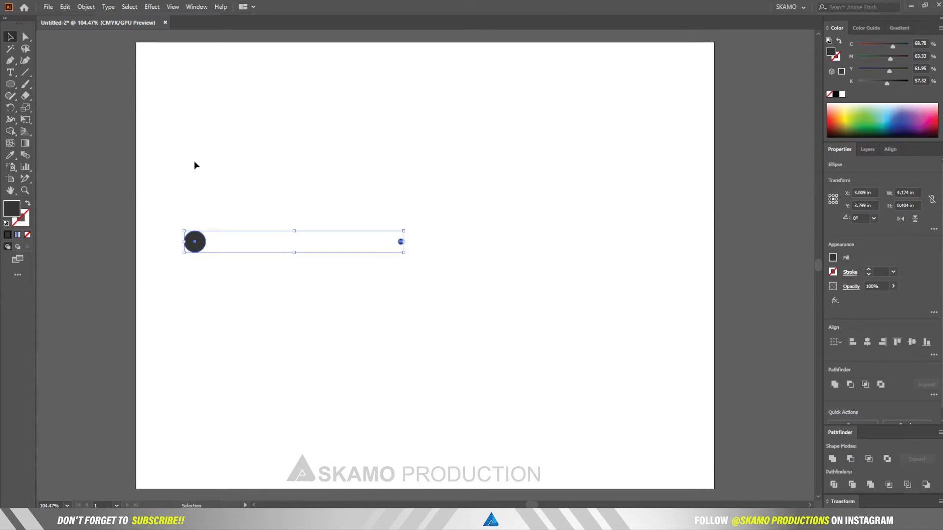
{"action": "left_click", "coordinate": [86, 6]}
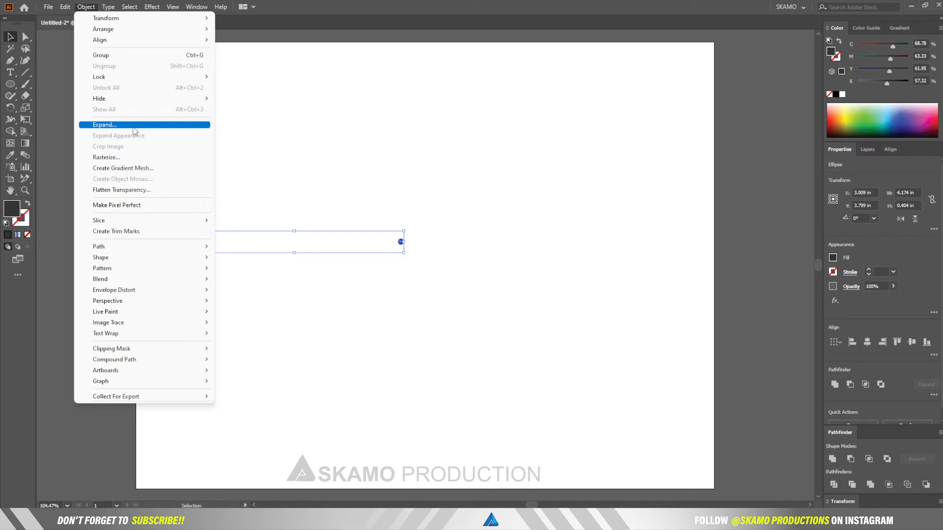
{"action": "mouse_move", "coordinate": [181, 281]}
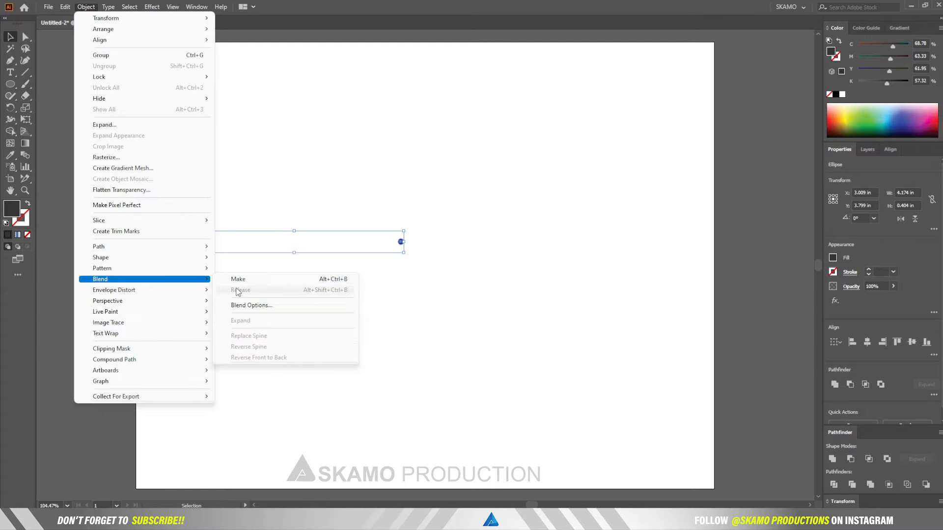
{"action": "left_click", "coordinate": [246, 284]}
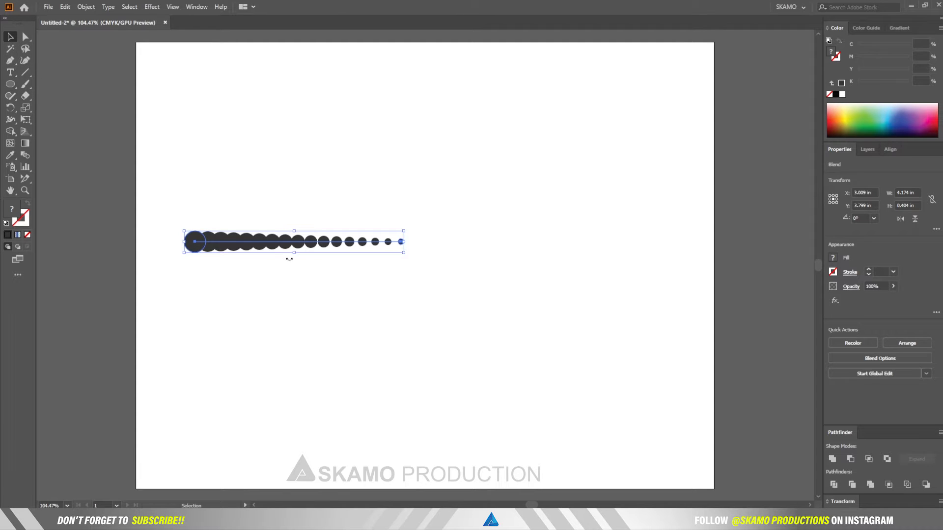
{"action": "left_click_drag", "start_coordinate": [272, 247], "coordinate": [386, 394]}
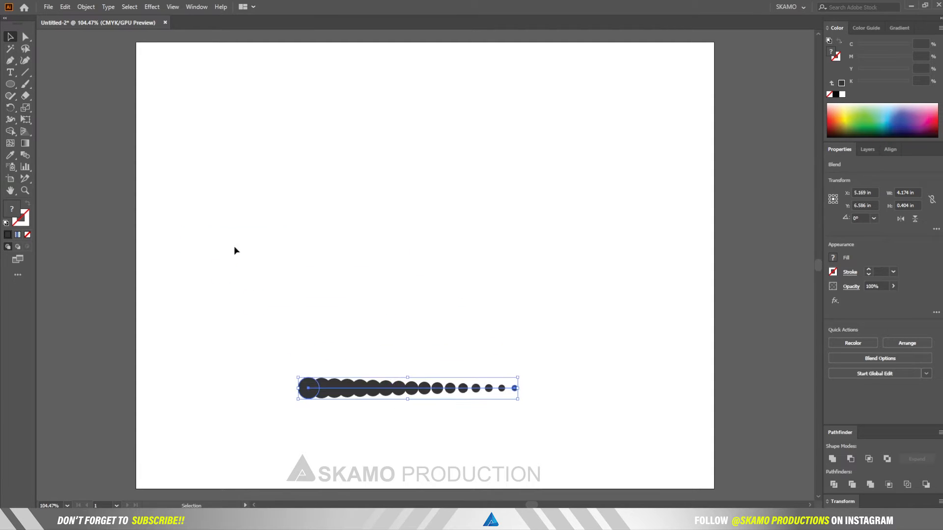
Draw a large circle about 3.48 in across above the blend, slightly right of the artboard's centre.
{"action": "left_click", "coordinate": [11, 86]}
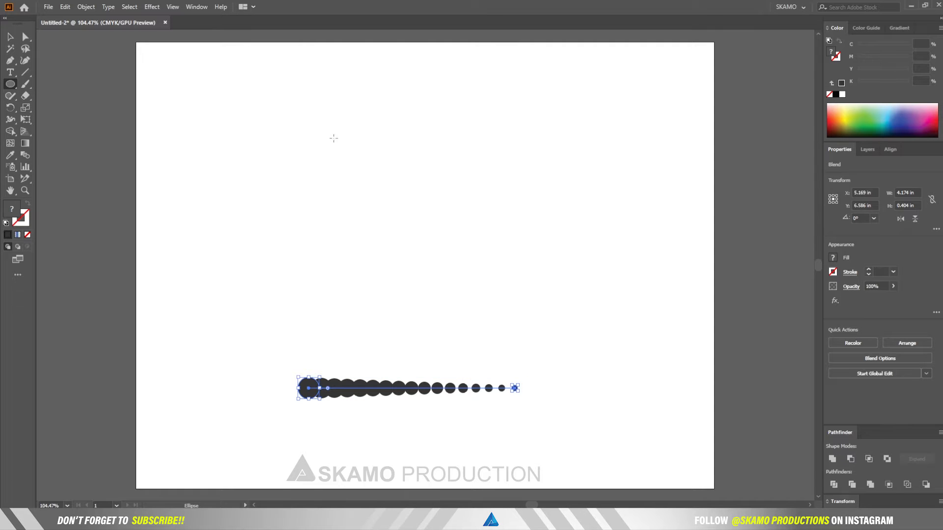
{"action": "left_click_drag", "start_coordinate": [334, 138], "coordinate": [425, 221]}
{"action": "key", "text": "v"}
{"action": "left_click_drag", "start_coordinate": [343, 149], "coordinate": [466, 232]}
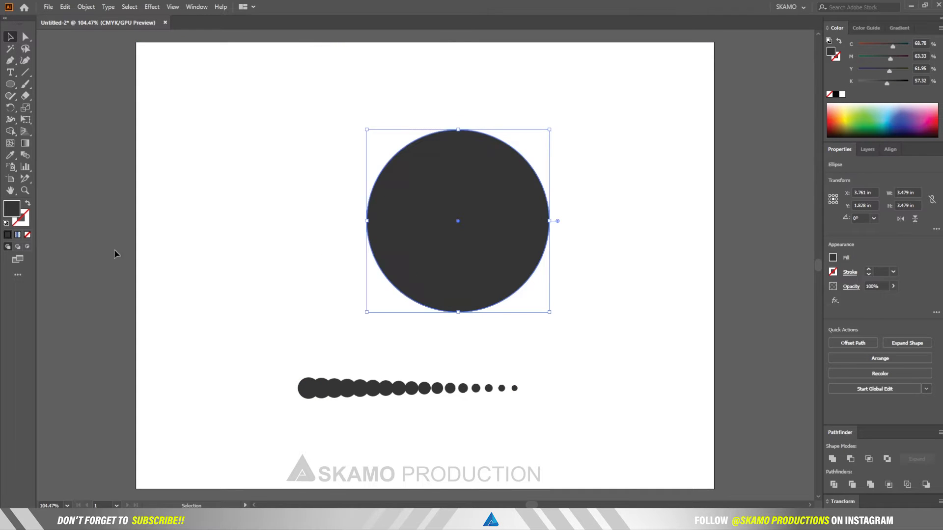
Remove the large circle's fill and give it a dark grey outline.
{"action": "left_click", "coordinate": [27, 235]}
{"action": "left_click", "coordinate": [24, 224]}
{"action": "left_click", "coordinate": [7, 235]}
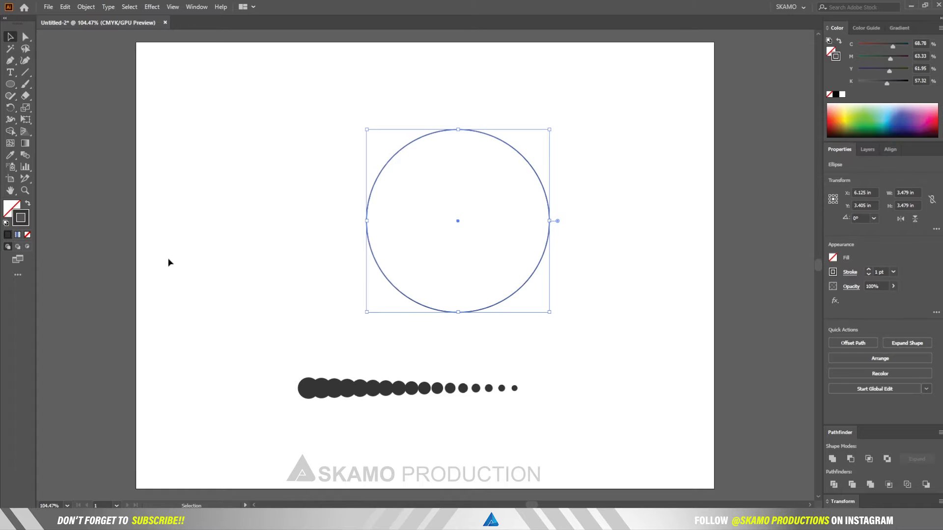
Delete the large circle's left and bottom anchor points and enlarge the remaining upper-right quarter arc to about 2.48 in wide and high.
{"action": "left_click", "coordinate": [26, 36]}
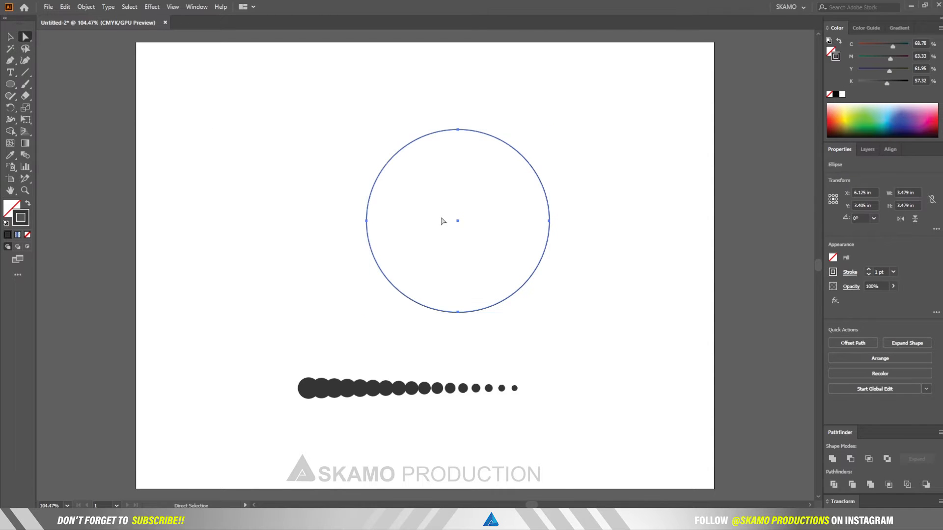
{"action": "left_click_drag", "start_coordinate": [346, 206], "coordinate": [509, 333]}
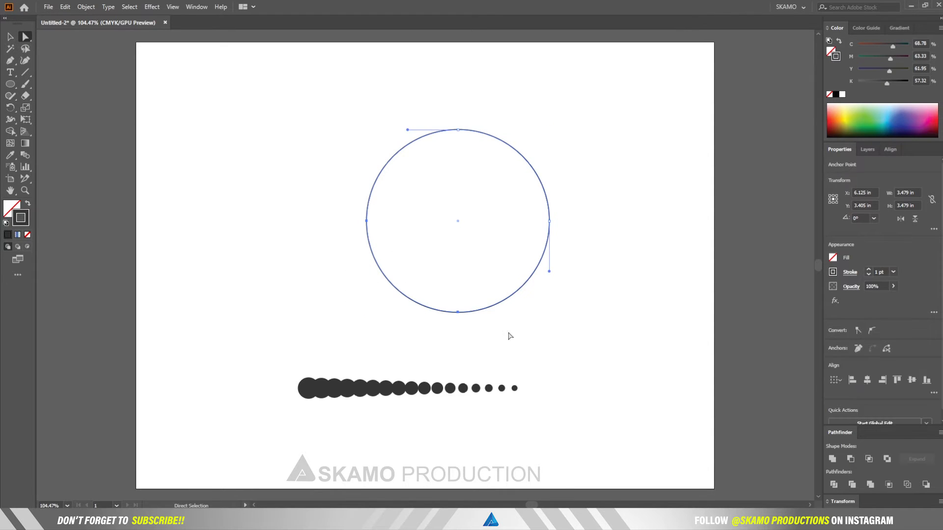
{"action": "key", "text": "Delete"}
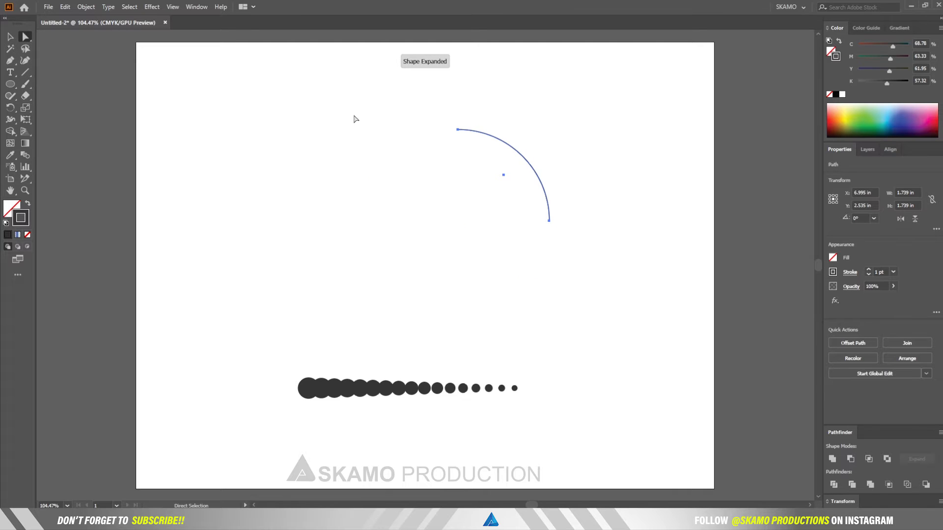
{"action": "left_click", "coordinate": [10, 37]}
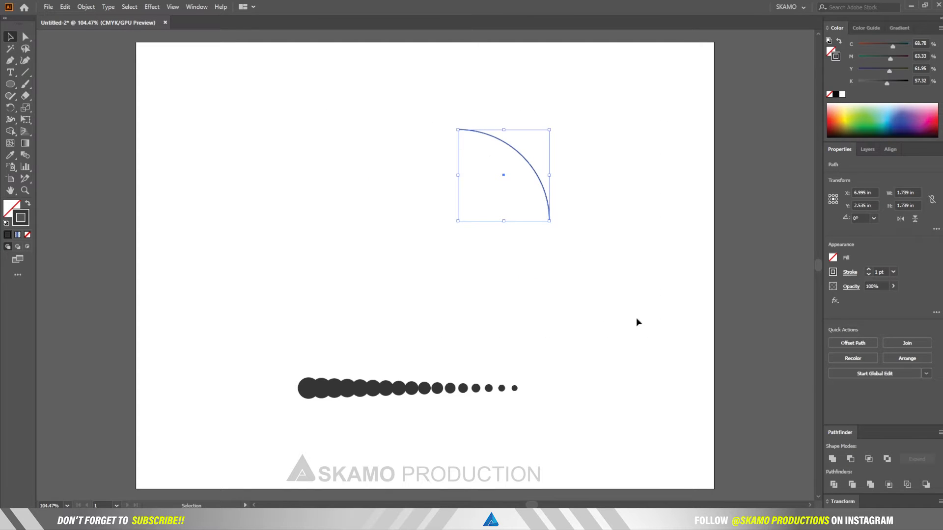
{"action": "left_click_drag", "start_coordinate": [549, 221], "coordinate": [588, 297]}
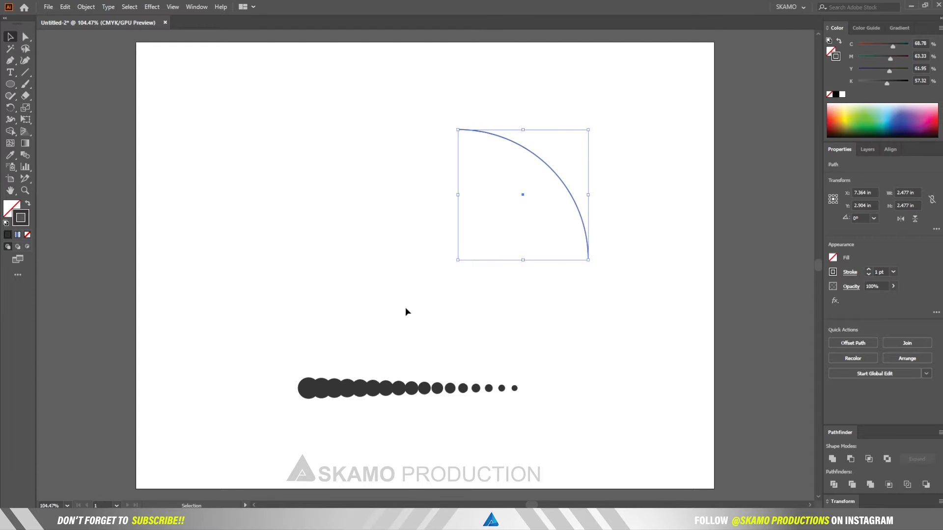
Replace the spine of the circle blend with the quarter arc.
{"action": "left_click_drag", "start_coordinate": [286, 438], "coordinate": [623, 235]}
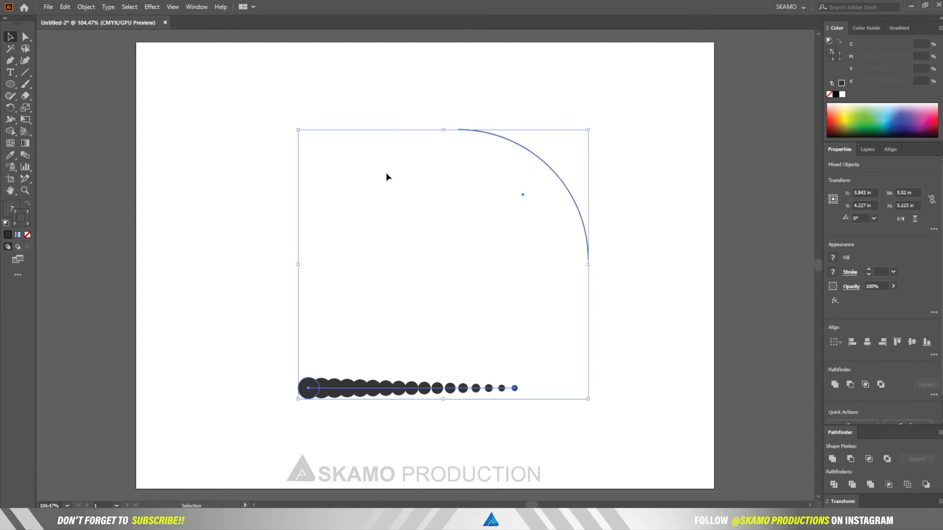
{"action": "left_click", "coordinate": [87, 7]}
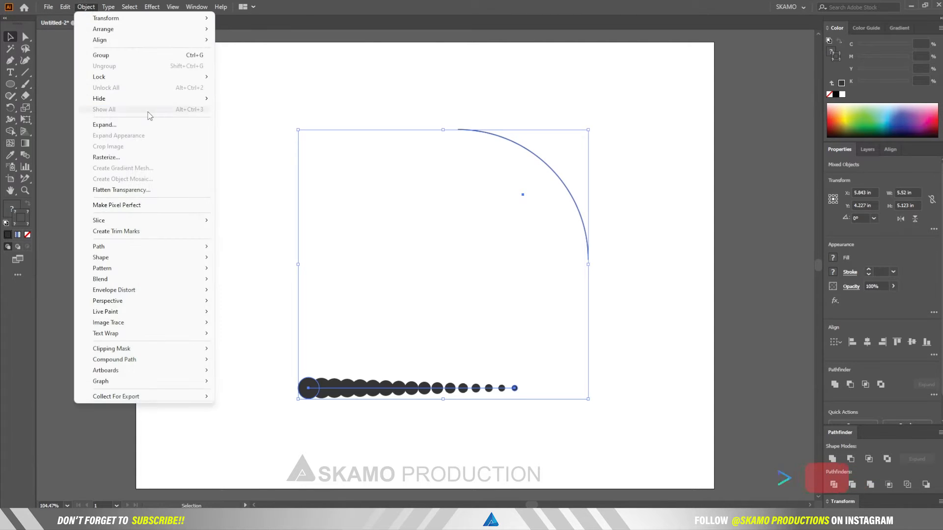
{"action": "mouse_move", "coordinate": [162, 279]}
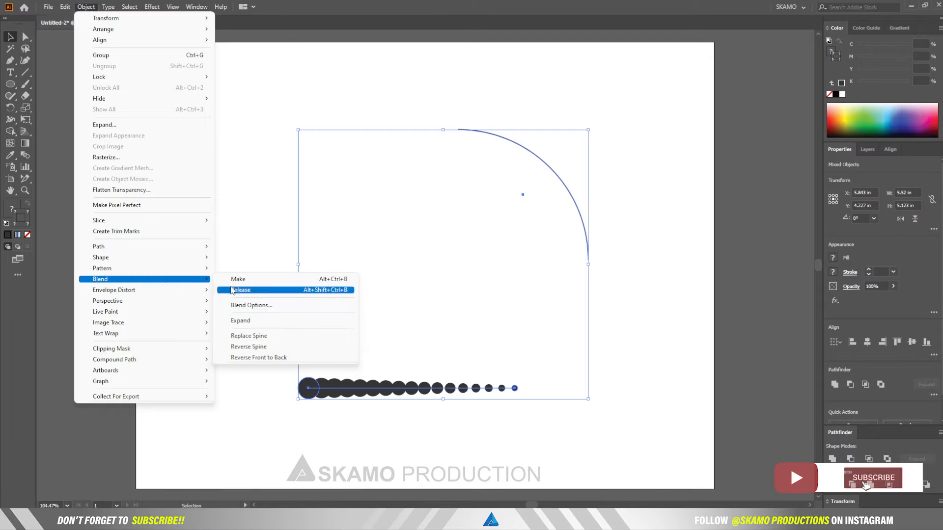
{"action": "left_click", "coordinate": [253, 339]}
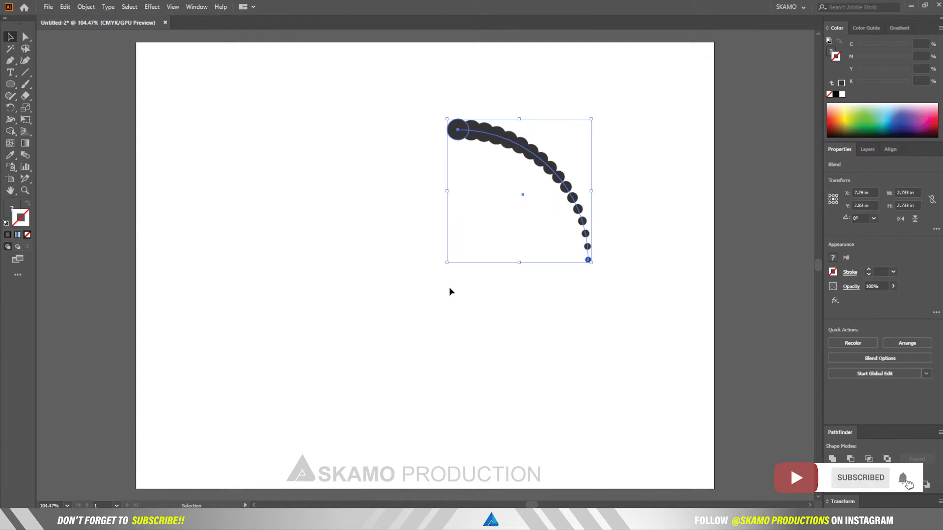
Set the curved blend's spacing to Specified Steps with 8 steps.
{"action": "double_click", "coordinate": [26, 155]}
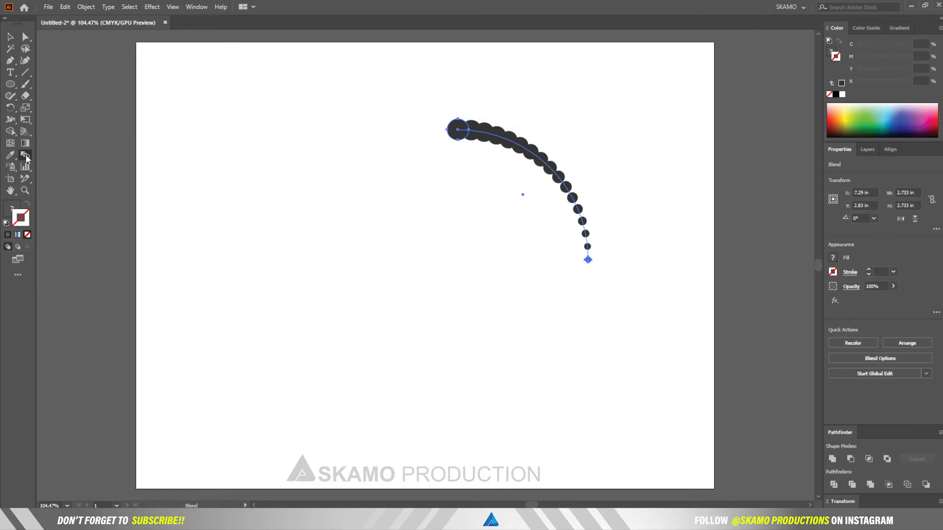
{"action": "left_click", "coordinate": [29, 78]}
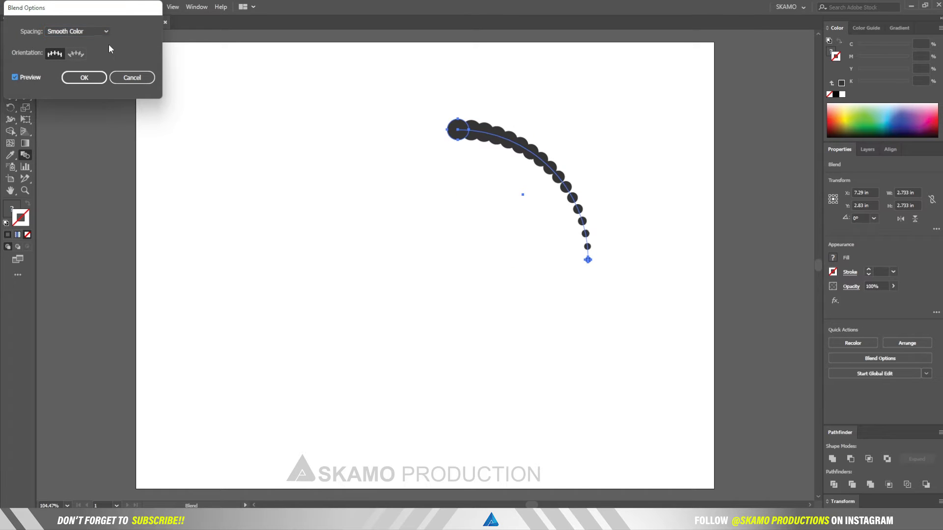
{"action": "left_click", "coordinate": [106, 33]}
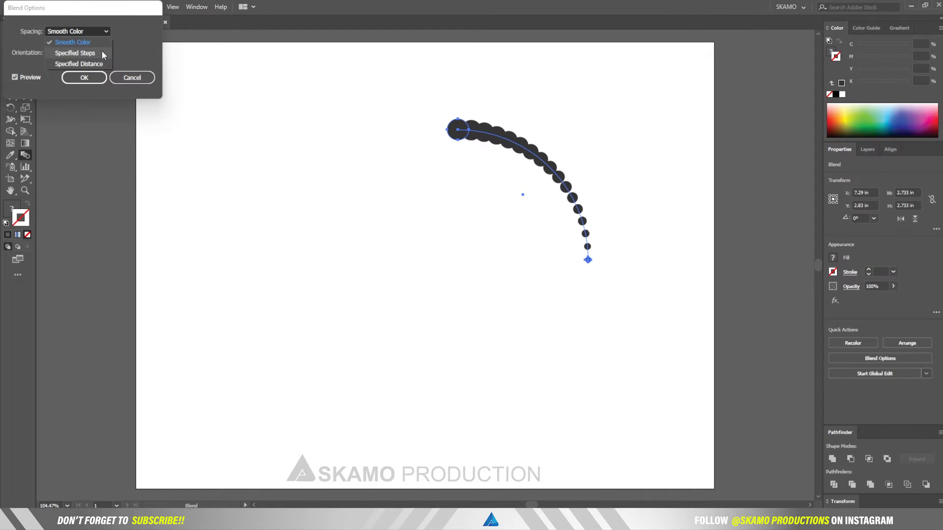
{"action": "left_click", "coordinate": [102, 53]}
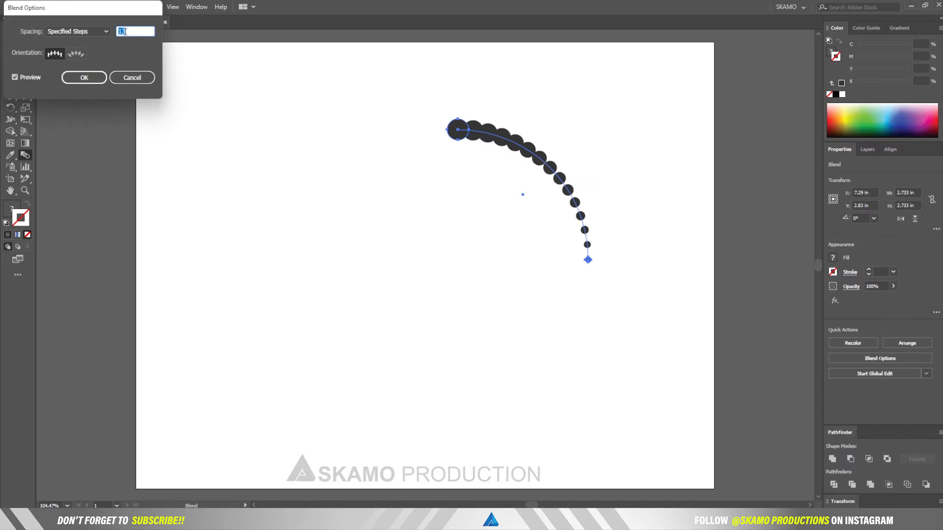
{"action": "key", "text": "Down"}
{"action": "key", "text": "Down"}
{"action": "key", "text": "Down"}
{"action": "key", "text": "Down"}
{"action": "key", "text": "Down"}
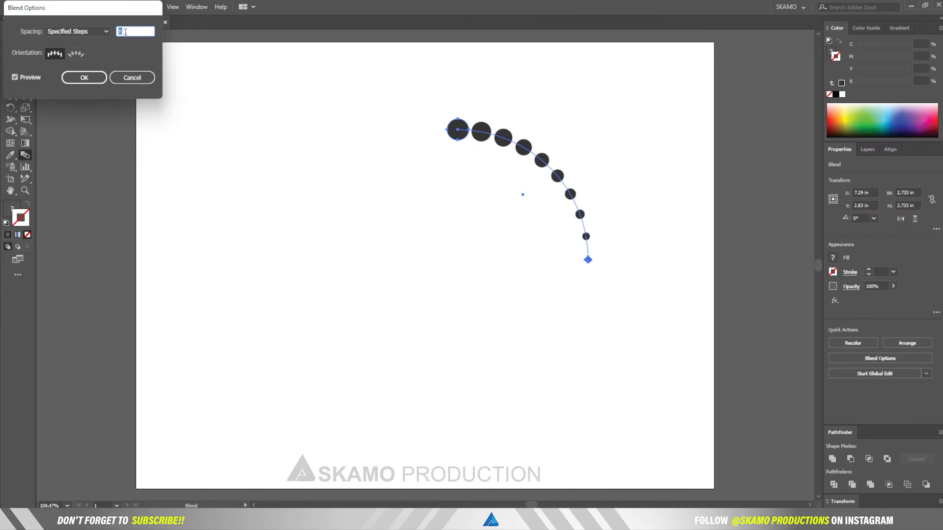
{"action": "key", "text": "Down"}
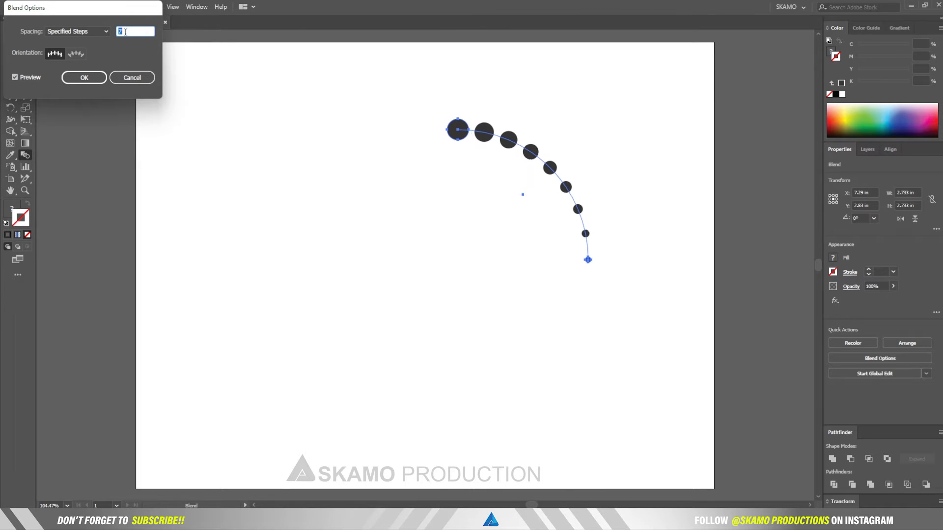
{"action": "key", "text": "Up"}
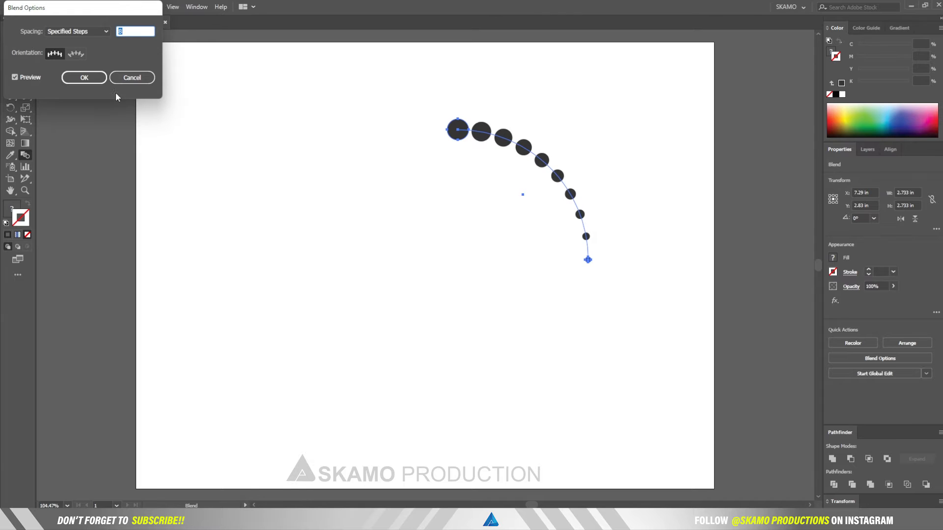
{"action": "left_click", "coordinate": [85, 77]}
{"action": "left_click", "coordinate": [10, 36]}
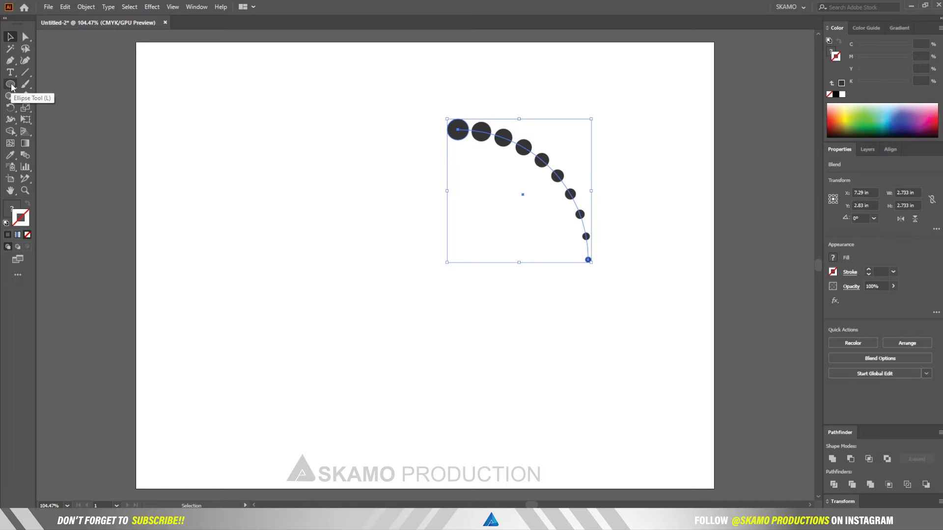
Draw a square about 2.48 in wide from the largest circle's centre to the smallest circle's centre and give it a dark grey outline.
{"action": "left_click_drag", "start_coordinate": [12, 86], "coordinate": [54, 82]}
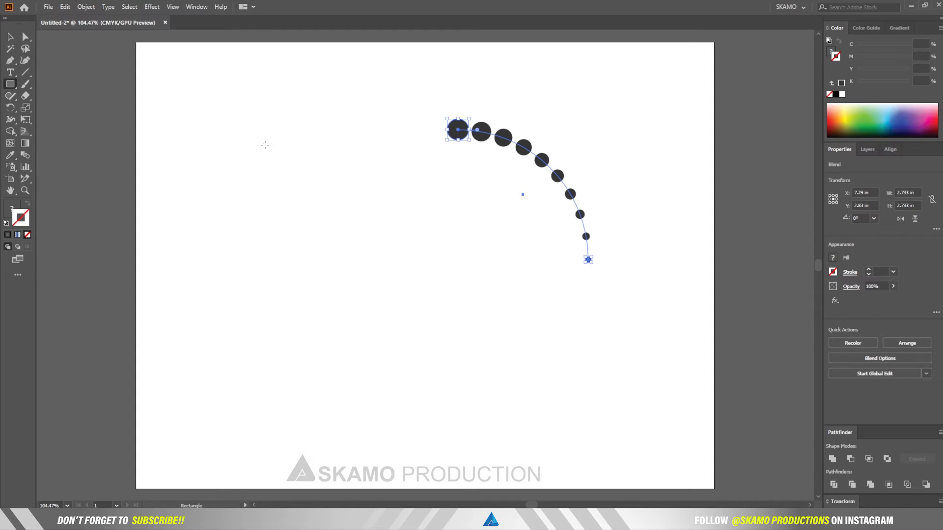
{"action": "key", "text": "v"}
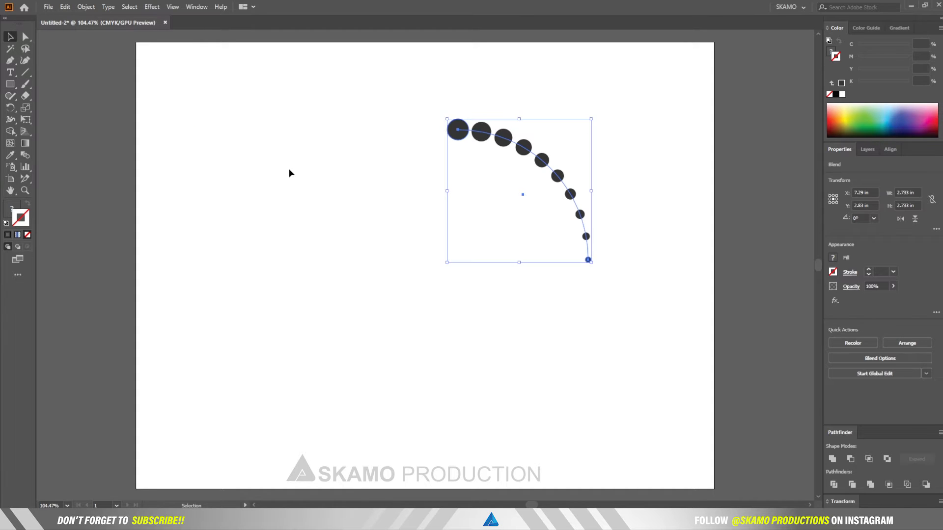
{"action": "left_click", "coordinate": [288, 173]}
{"action": "left_click", "coordinate": [10, 84]}
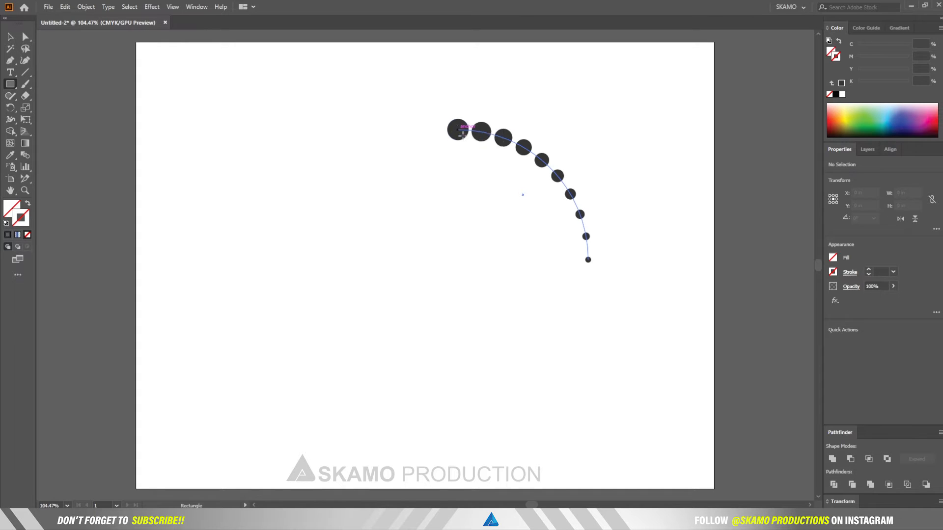
{"action": "left_click_drag", "start_coordinate": [457, 130], "coordinate": [551, 257]}
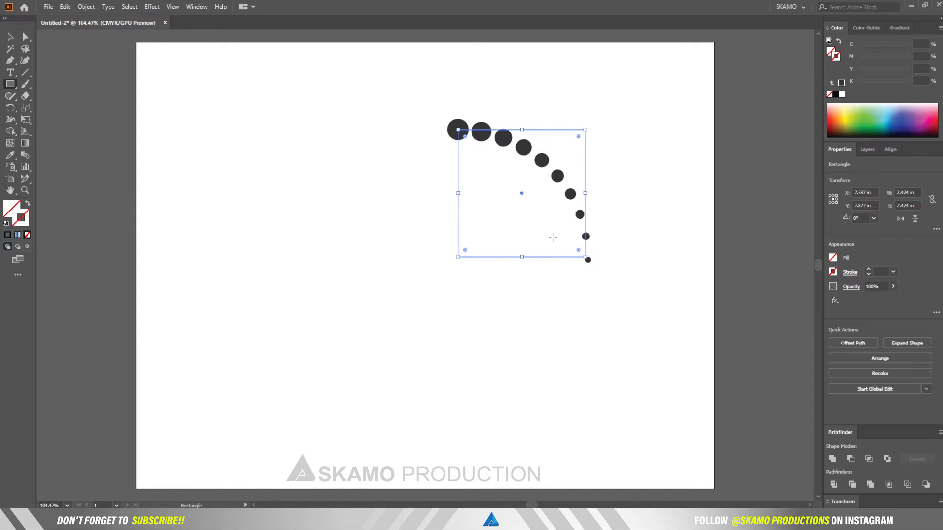
{"action": "key", "text": "Delete"}
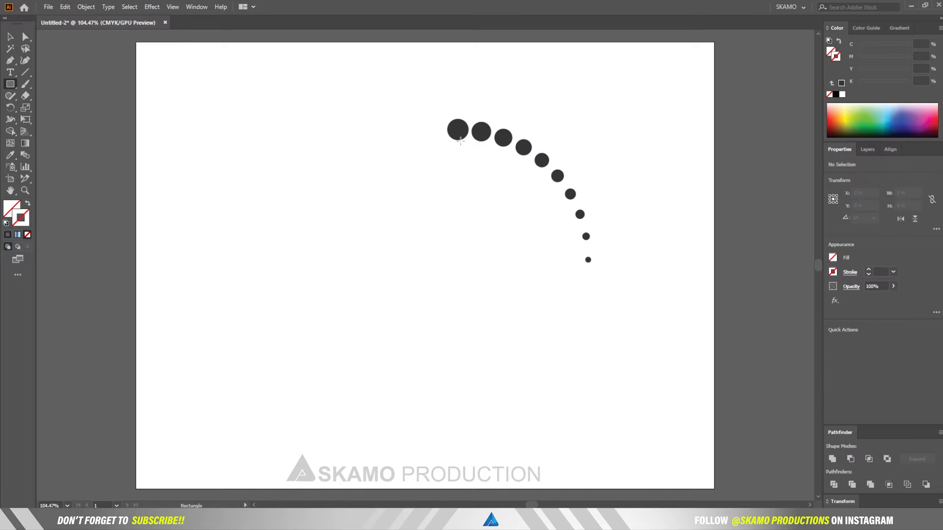
{"action": "left_click_drag", "start_coordinate": [458, 130], "coordinate": [546, 259]}
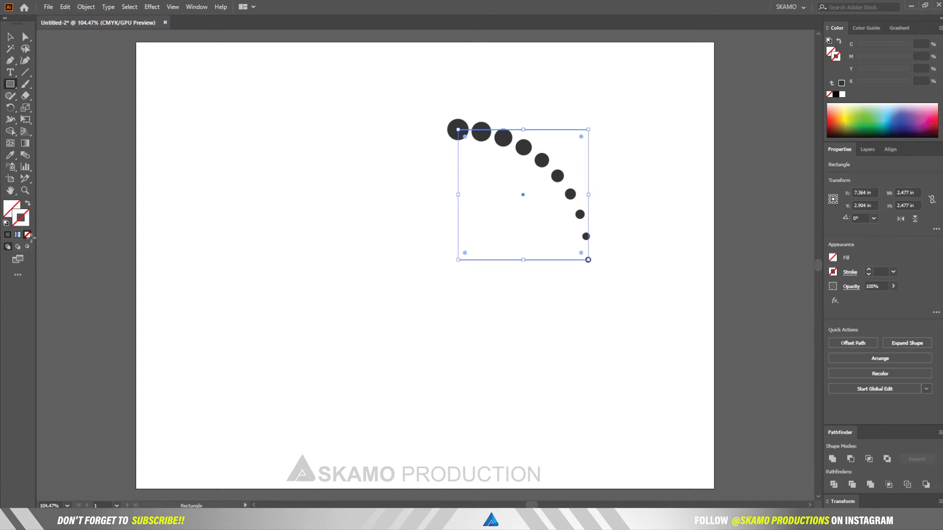
{"action": "left_click", "coordinate": [7, 235]}
{"action": "left_click", "coordinate": [10, 36]}
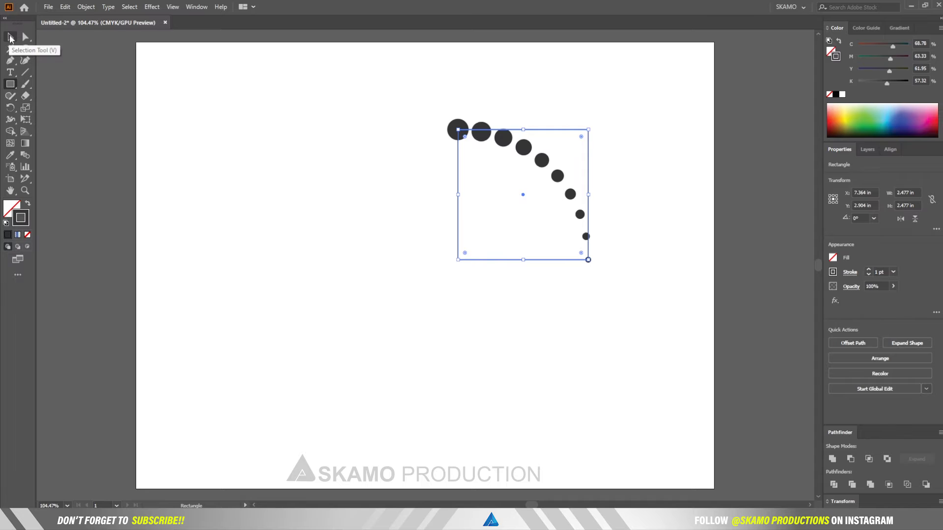
{"action": "left_click", "coordinate": [326, 211]}
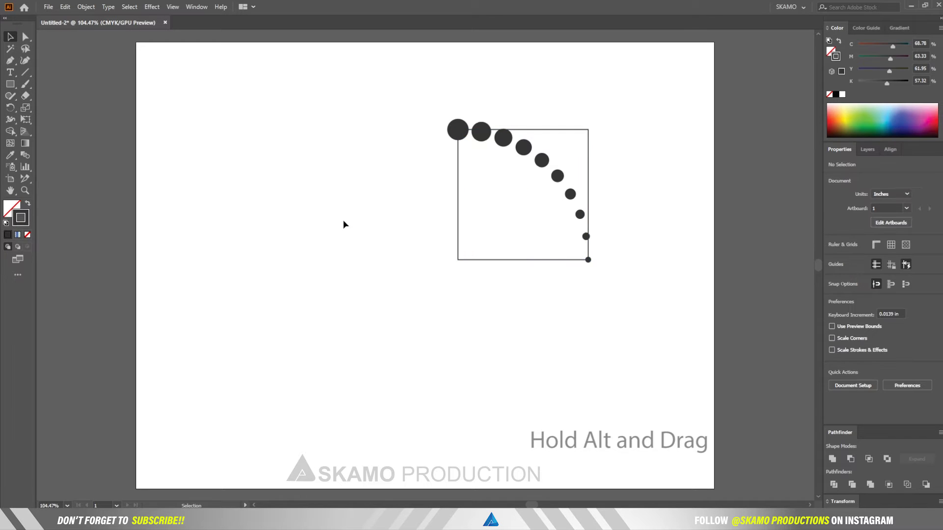
Duplicate the curved circle blend, rotate the copy about 180°, and align its upper-right corner with the square's lower-left corner.
{"action": "left_click", "coordinate": [524, 154]}
{"action": "left_click_drag", "start_coordinate": [522, 155], "coordinate": [426, 261]}
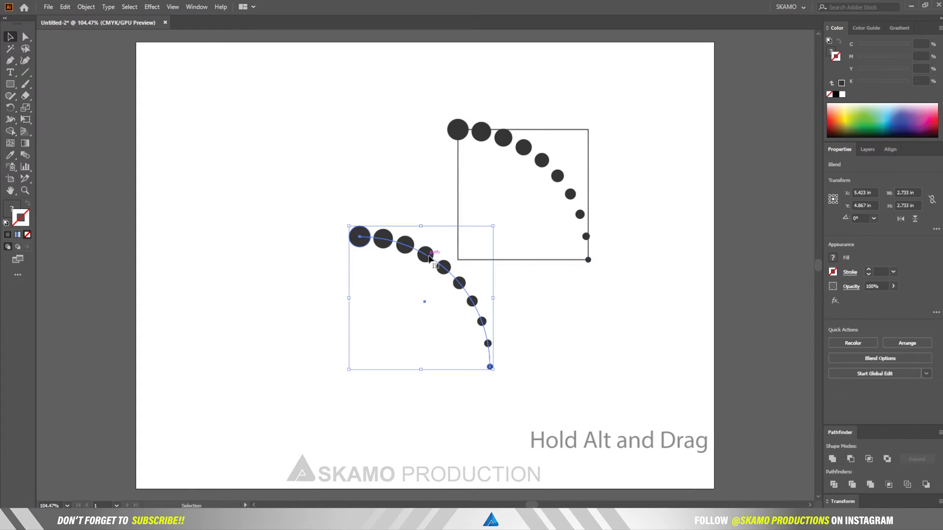
{"action": "left_click_drag", "start_coordinate": [497, 375], "coordinate": [312, 188]}
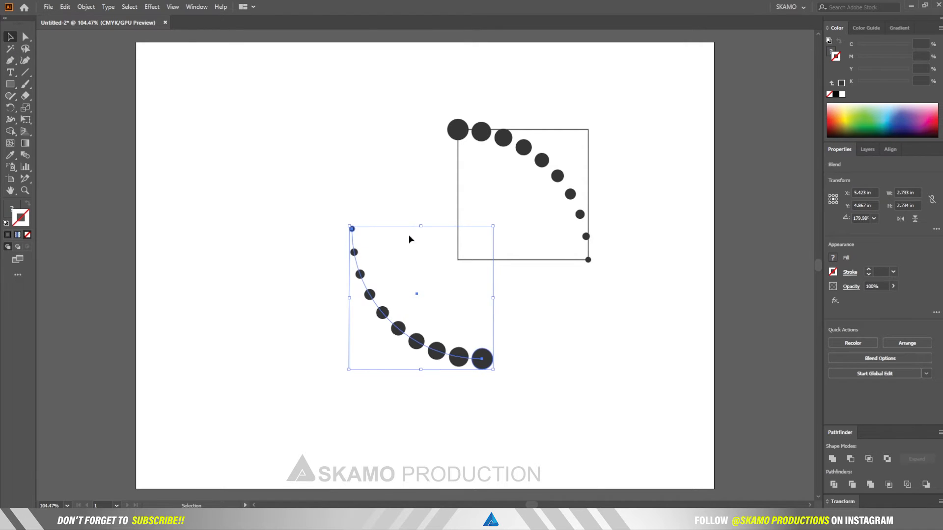
{"action": "left_click_drag", "start_coordinate": [433, 362], "coordinate": [404, 388]}
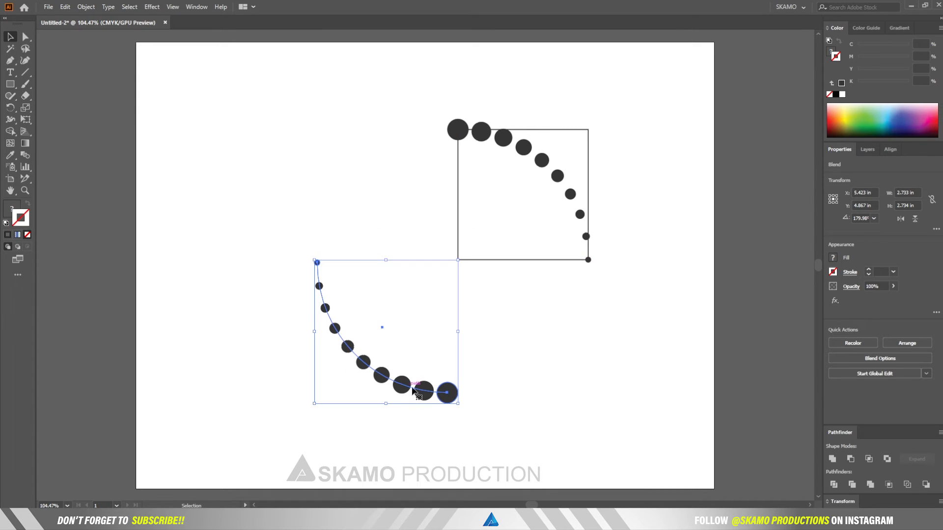
Delete the outlined guide square between the two circle blends.
{"action": "left_click", "coordinate": [527, 318]}
{"action": "left_click", "coordinate": [510, 260]}
{"action": "key", "text": "Delete"}
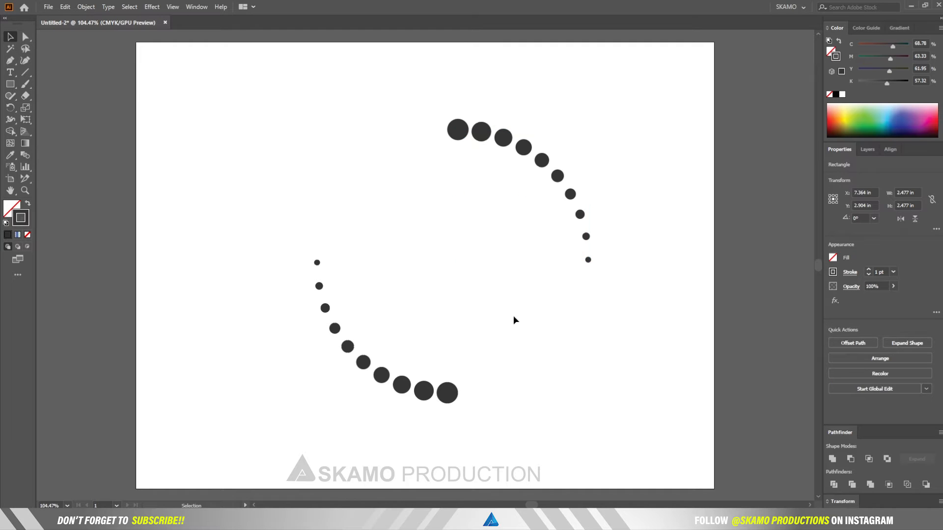
Copy both circle blends, paste them in back, and rotate the copies about 90° clockwise to complete a ring.
{"action": "left_click_drag", "start_coordinate": [227, 209], "coordinate": [693, 427]}
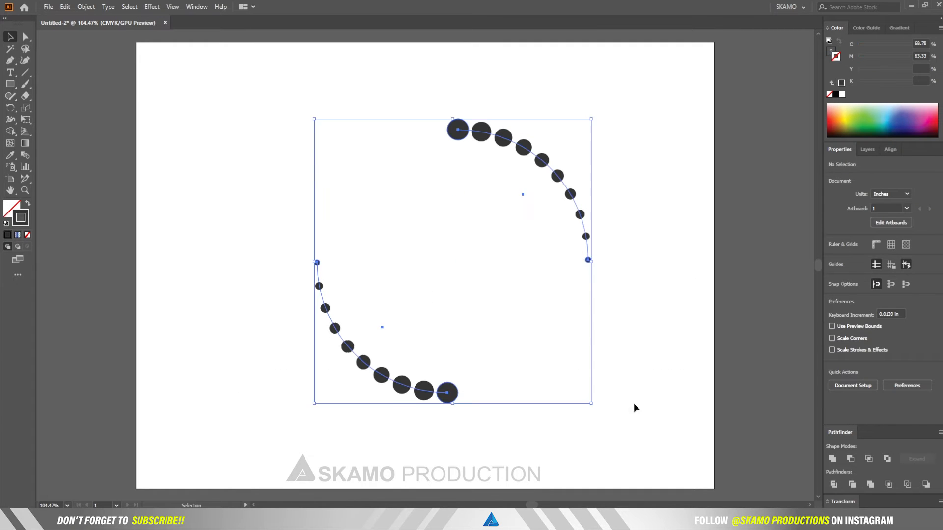
{"action": "key", "text": "a"}
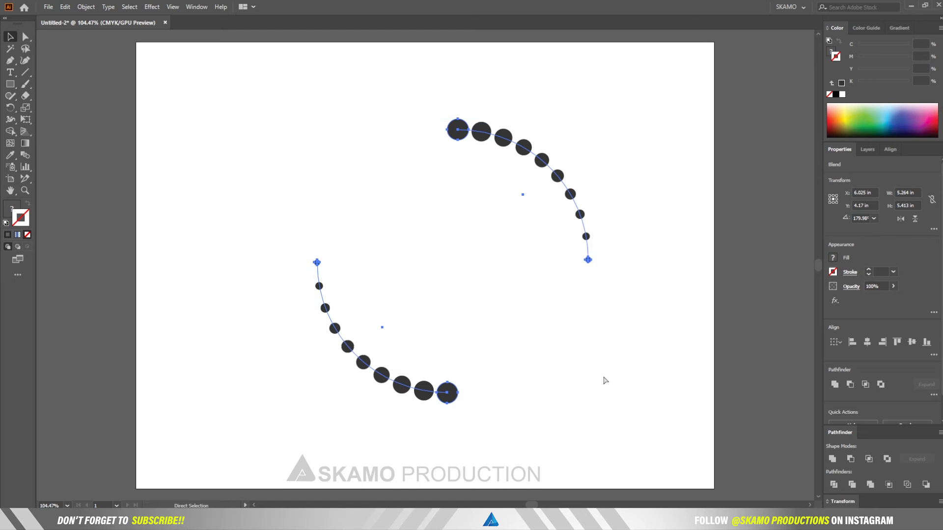
{"action": "key", "text": "ctrl+c"}
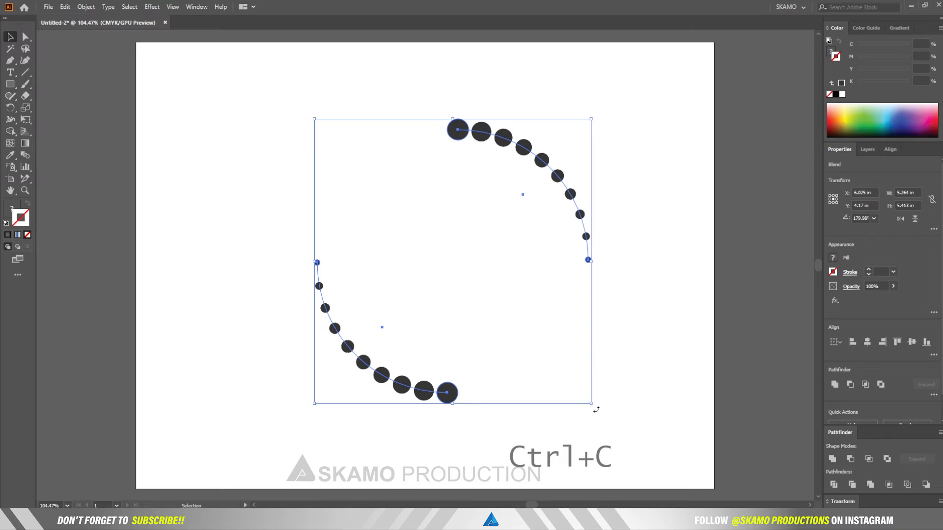
{"action": "key", "text": "ctrl+b"}
{"action": "left_click_drag", "start_coordinate": [595, 410], "coordinate": [300, 426]}
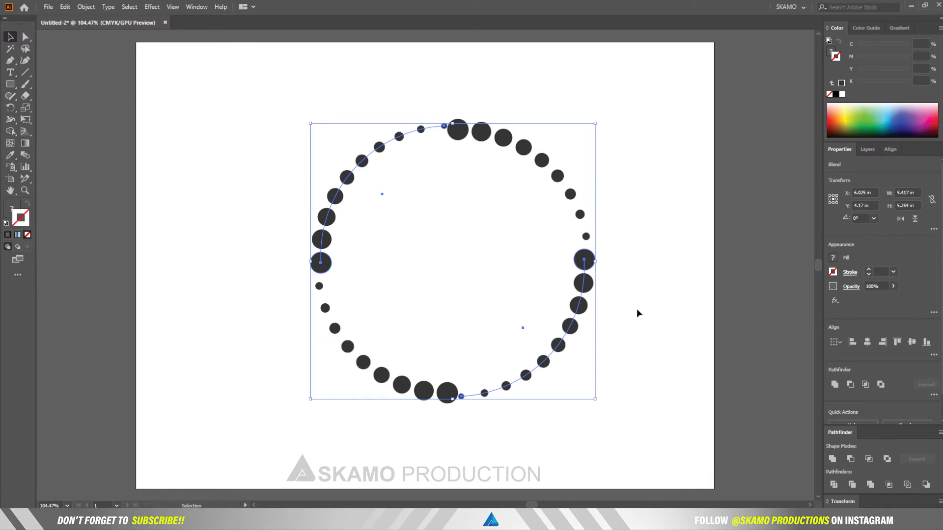
Select all four circle blends of the ring and group them.
{"action": "left_click", "coordinate": [635, 334]}
{"action": "left_click_drag", "start_coordinate": [249, 127], "coordinate": [638, 103]}
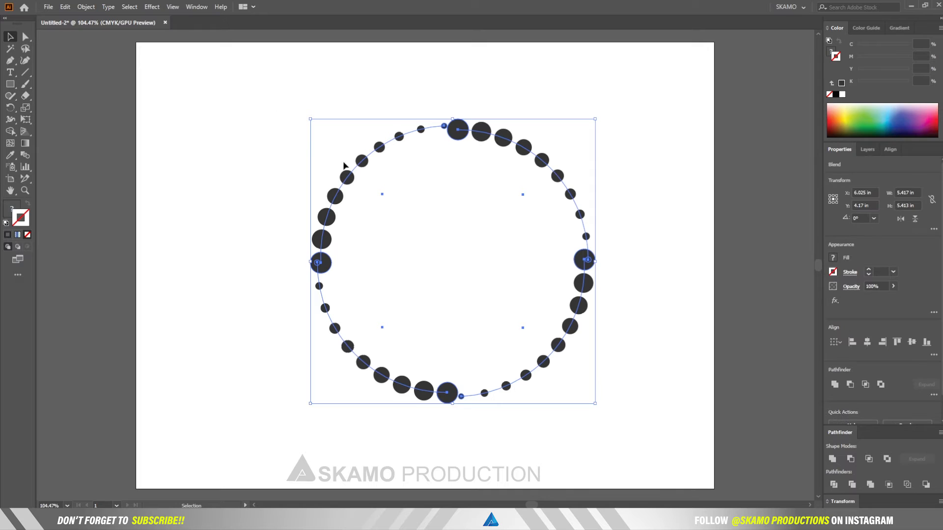
{"action": "key", "text": "a"}
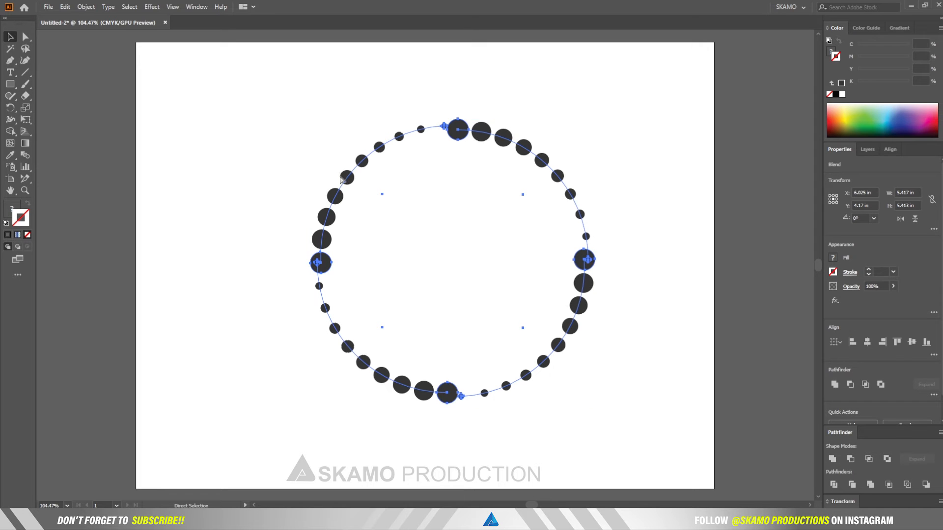
{"action": "key", "text": "ctrl+g"}
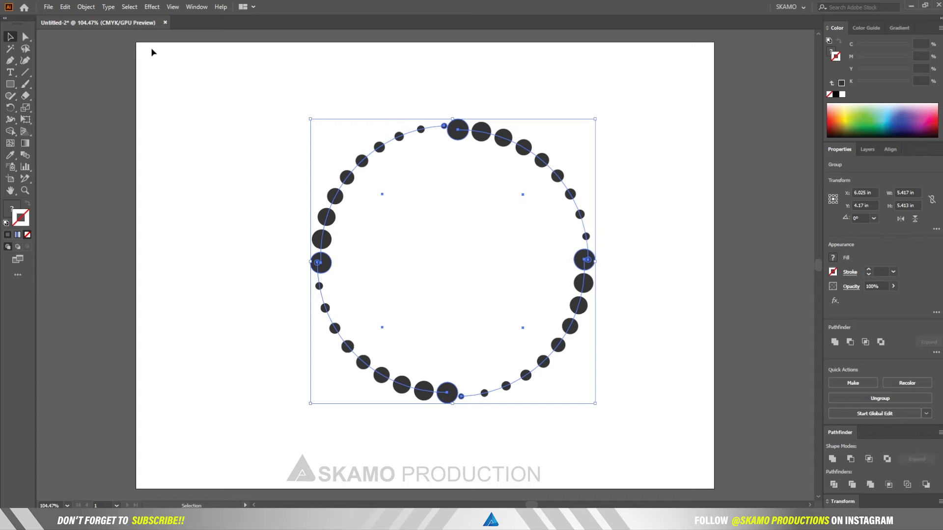
Start a Distort & Transform Transform effect on the grouped ring with preview on and 30 copies.
{"action": "left_click", "coordinate": [151, 6]}
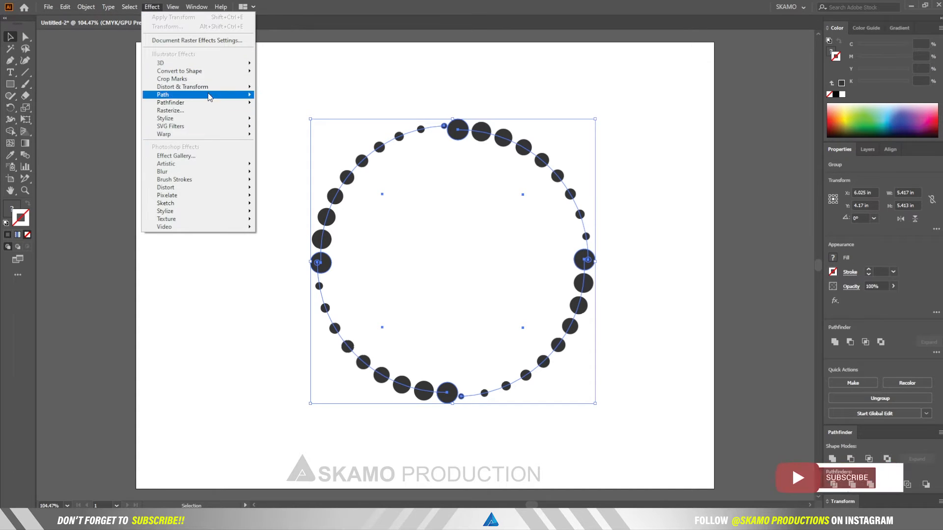
{"action": "mouse_move", "coordinate": [207, 87]}
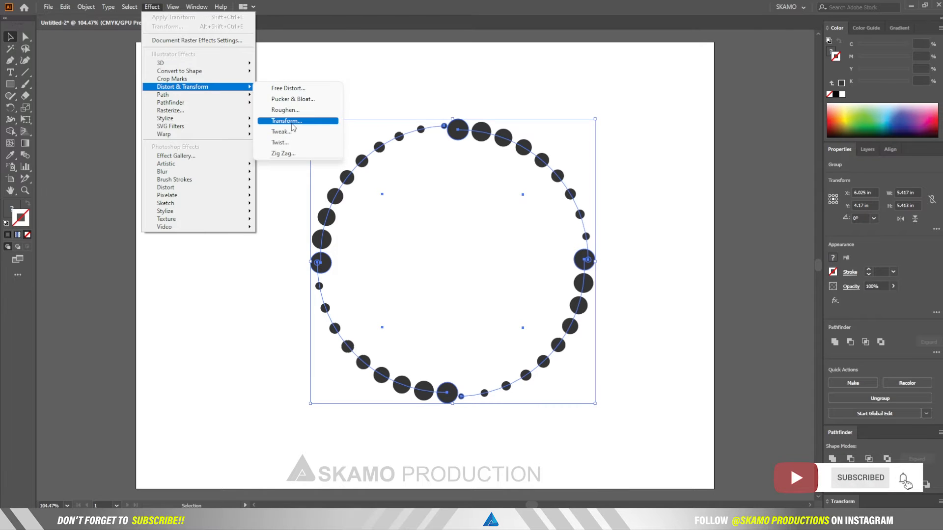
{"action": "left_click", "coordinate": [286, 121]}
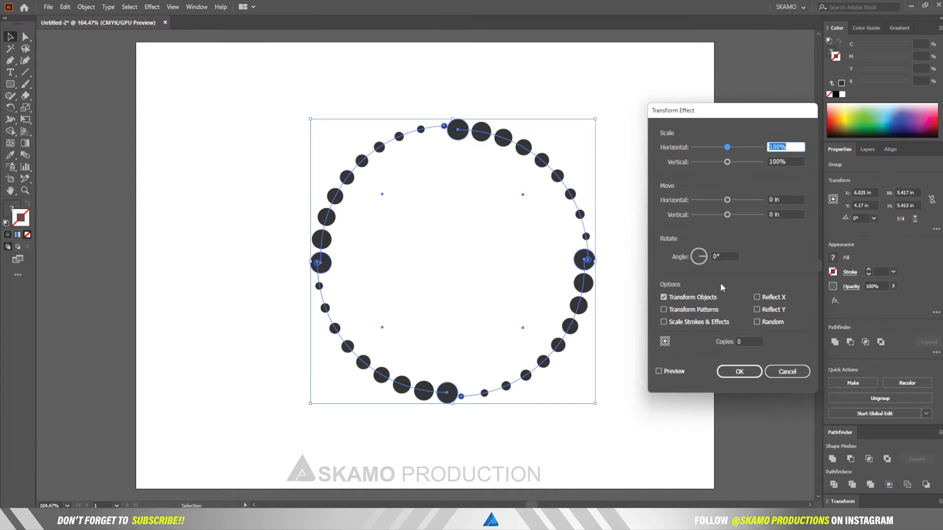
{"action": "left_click", "coordinate": [659, 372]}
{"action": "left_click", "coordinate": [747, 343]}
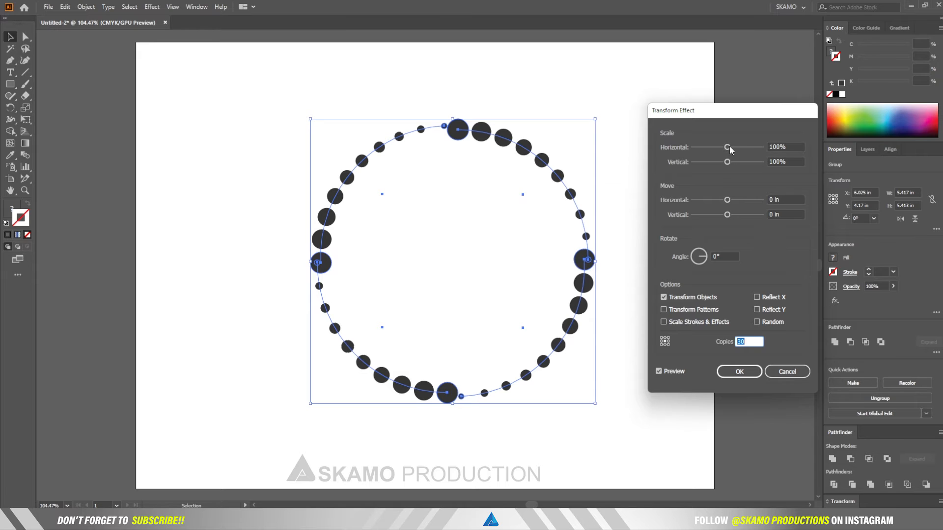
Set the Transform effect's horizontal scale to 91%.
{"action": "left_click", "coordinate": [785, 147]}
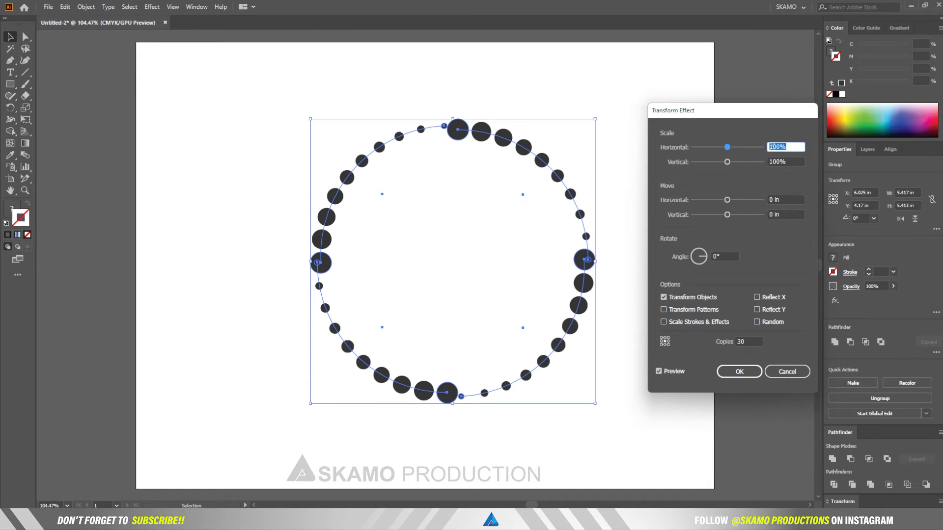
{"action": "key", "text": "Down"}
{"action": "key", "text": "Down"}
{"action": "key", "text": "Down"}
{"action": "key", "text": "Down"}
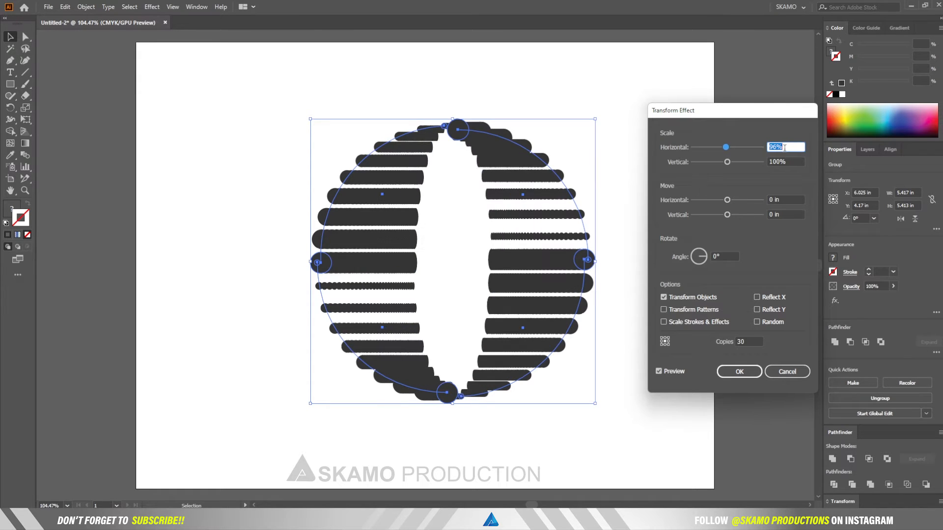
{"action": "key", "text": "Down"}
{"action": "key", "text": "Down"}
{"action": "key", "text": "Down"}
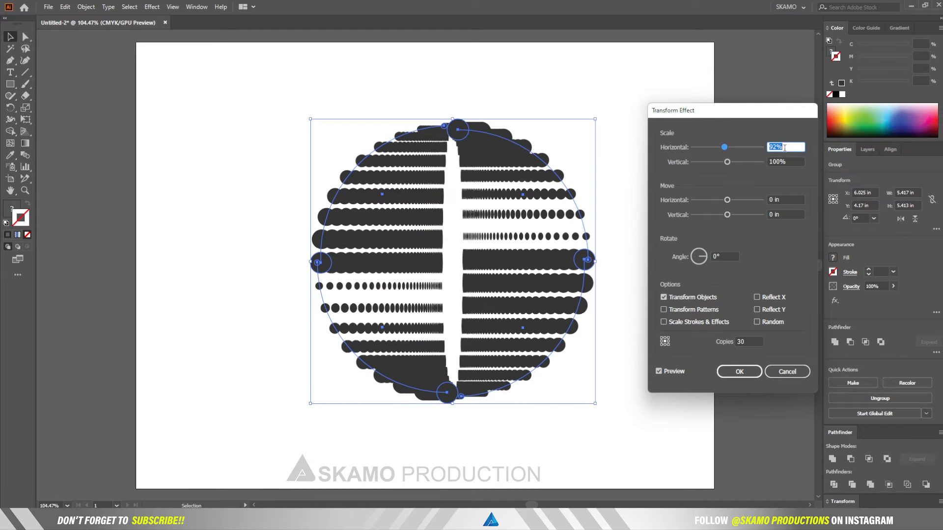
{"action": "key", "text": "Down"}
{"action": "key", "text": "Down"}
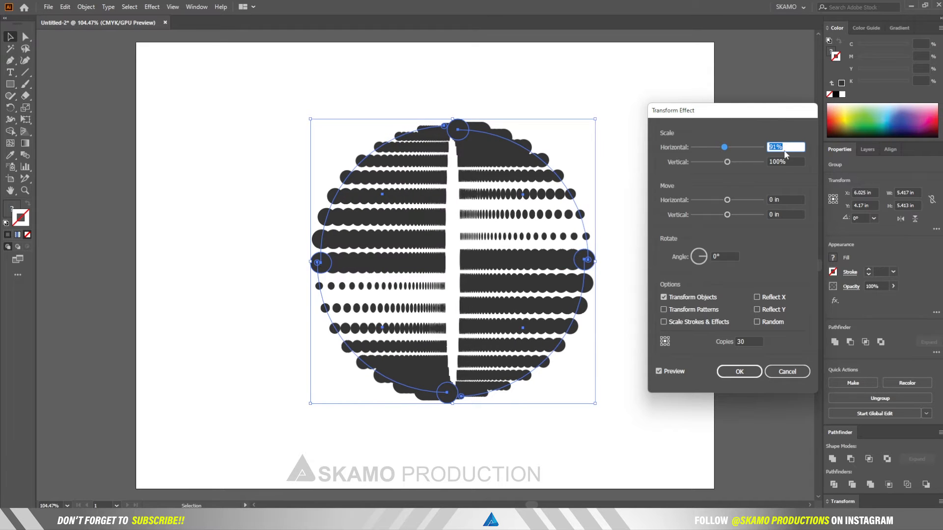
Set the Transform effect's vertical scale to 91% and rotation angle to -10°, and apply it to the ring.
{"action": "key", "text": "Tab"}
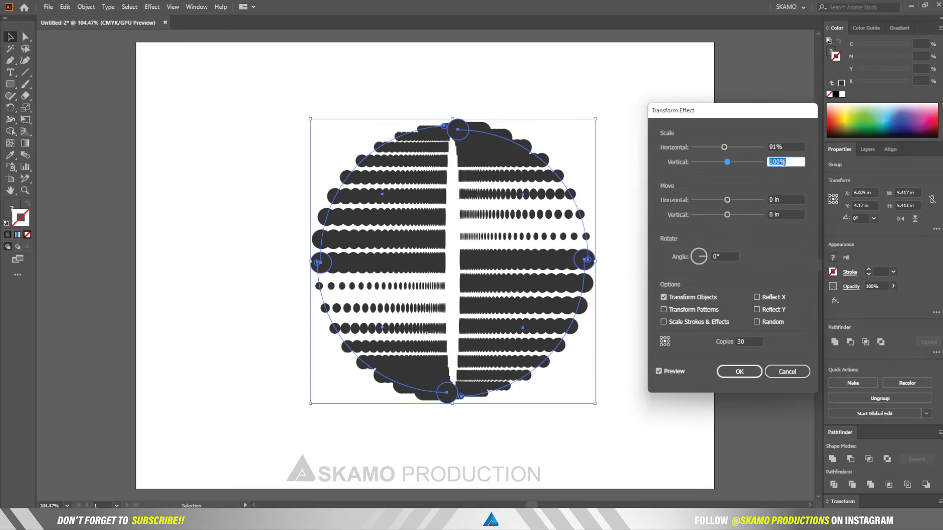
{"action": "key", "text": "Down"}
{"action": "key", "text": "Down"}
{"action": "key", "text": "Down"}
{"action": "key", "text": "Down"}
{"action": "key", "text": "Down"}
{"action": "key", "text": "Down"}
{"action": "key", "text": "Down"}
{"action": "key", "text": "Down"}
{"action": "key", "text": "Down"}
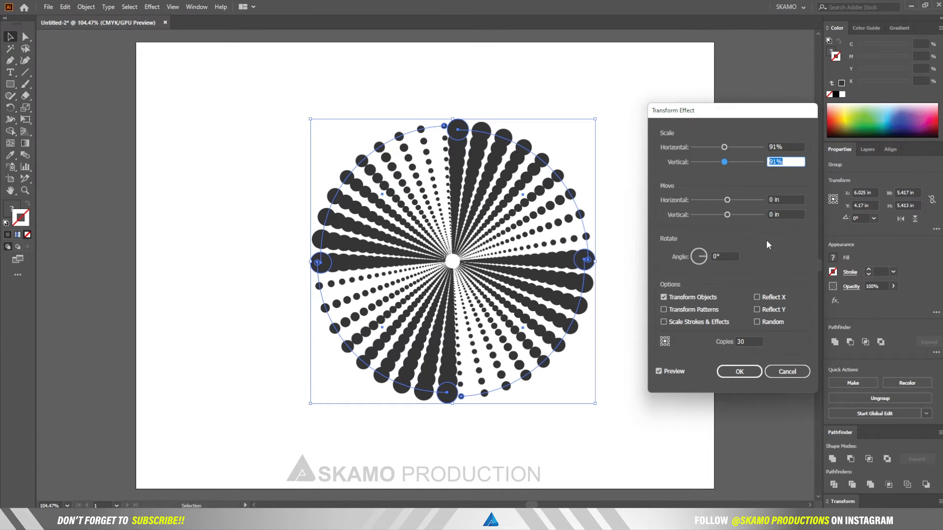
{"action": "left_click_drag", "start_coordinate": [703, 257], "coordinate": [704, 258]}
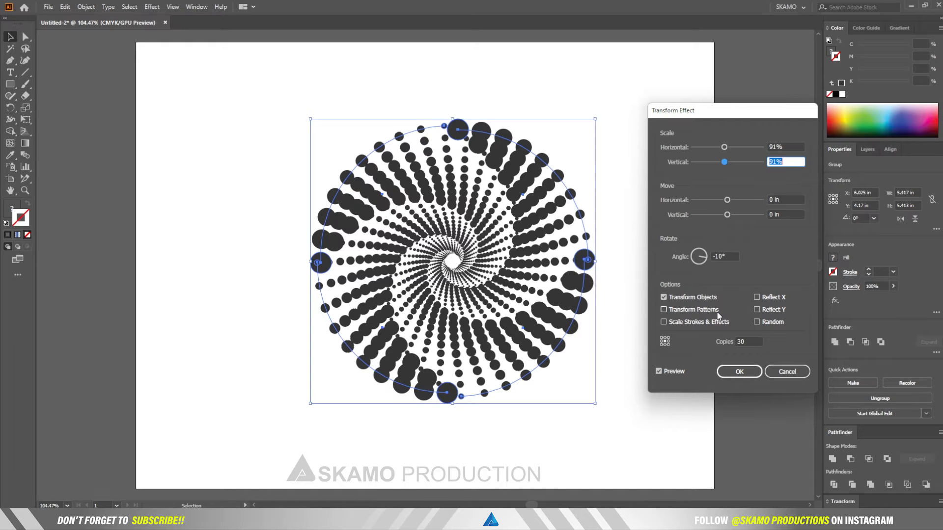
{"action": "left_click", "coordinate": [730, 377]}
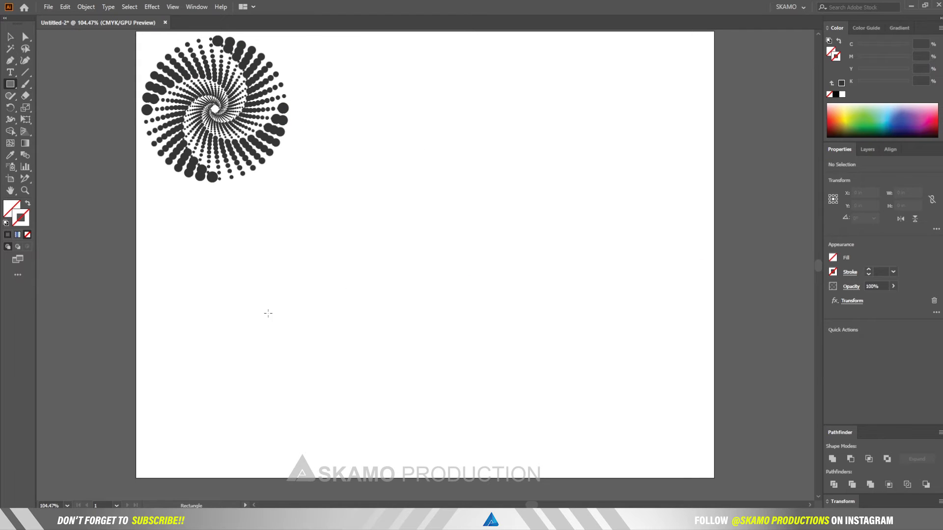
Draw a dark grey filled 0.43 in square below the spiral and place a copy shrunk to about 0.1 in to its right.
{"action": "left_click_drag", "start_coordinate": [263, 308], "coordinate": [287, 330]}
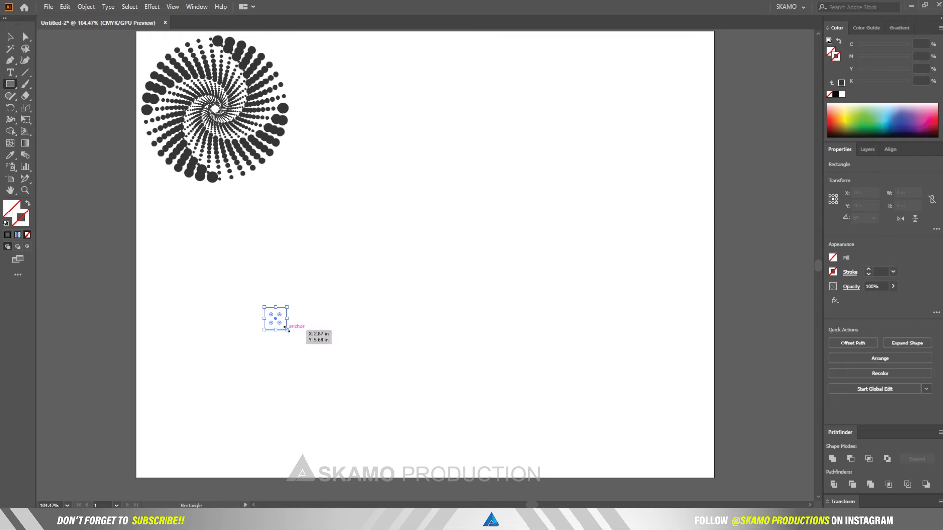
{"action": "left_click", "coordinate": [7, 235]}
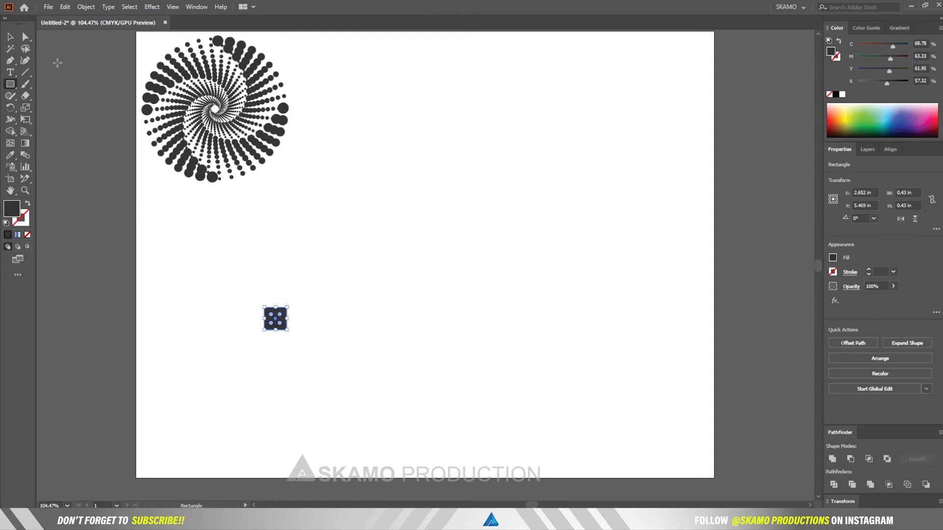
{"action": "left_click", "coordinate": [10, 38]}
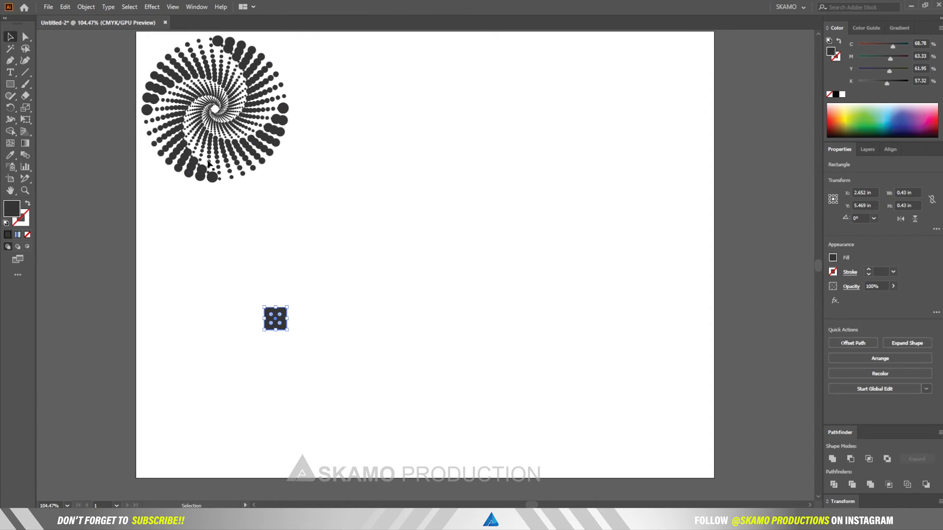
{"action": "left_click", "coordinate": [284, 334]}
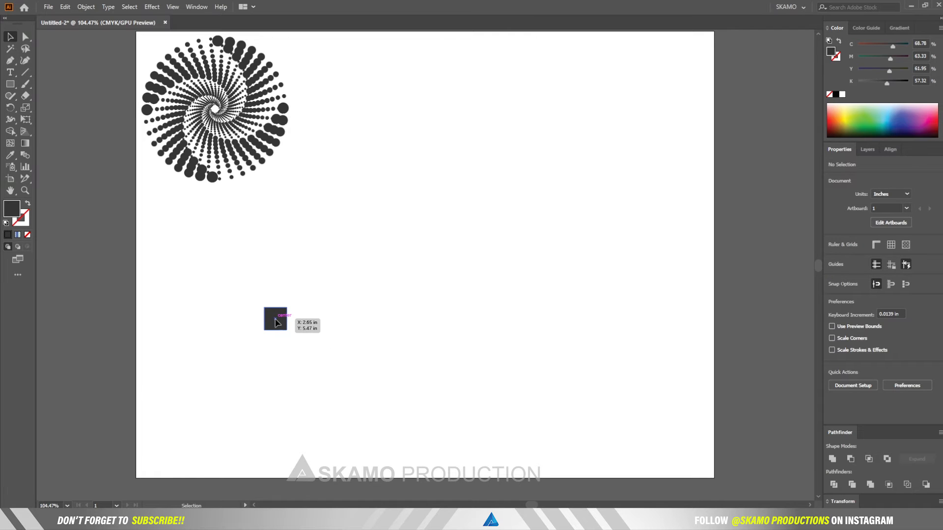
{"action": "left_click_drag", "start_coordinate": [276, 322], "coordinate": [468, 325]}
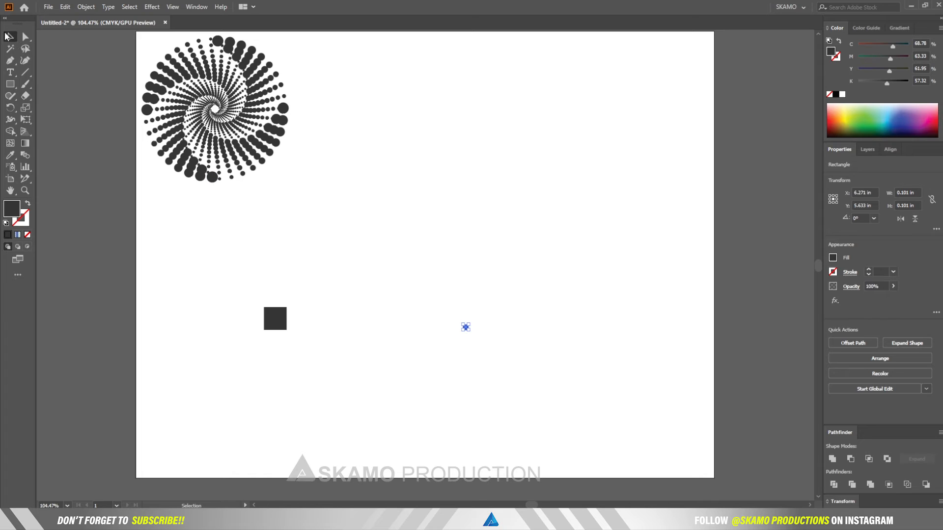
Align the small square's centre with the large square's and make a blend between the two.
{"action": "left_click", "coordinate": [439, 340]}
{"action": "left_click_drag", "start_coordinate": [466, 328], "coordinate": [469, 320]}
{"action": "left_click_drag", "start_coordinate": [221, 275], "coordinate": [538, 385]}
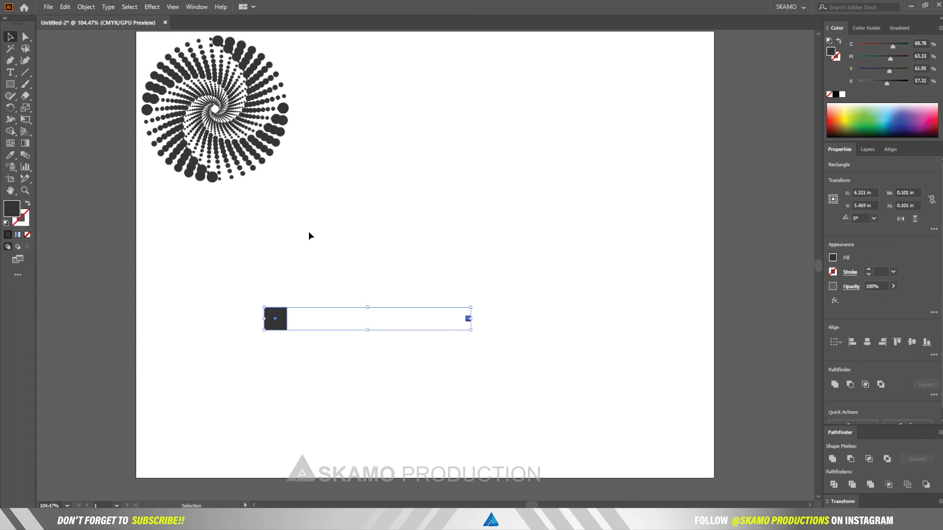
{"action": "left_click", "coordinate": [86, 7]}
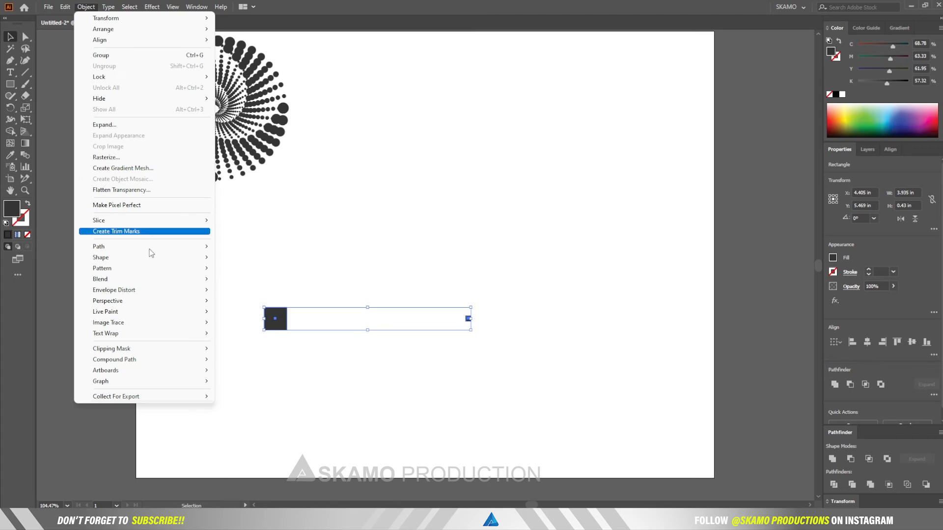
{"action": "mouse_move", "coordinate": [148, 279]}
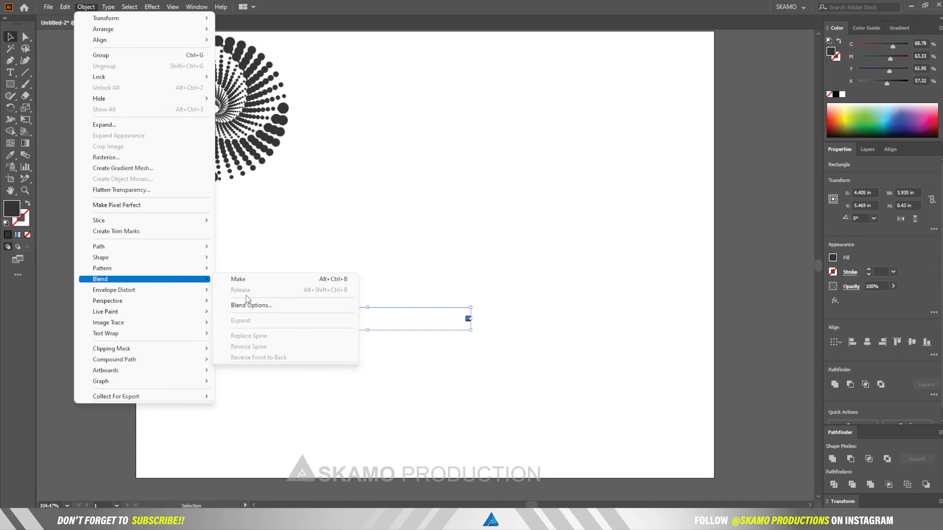
{"action": "left_click", "coordinate": [243, 279]}
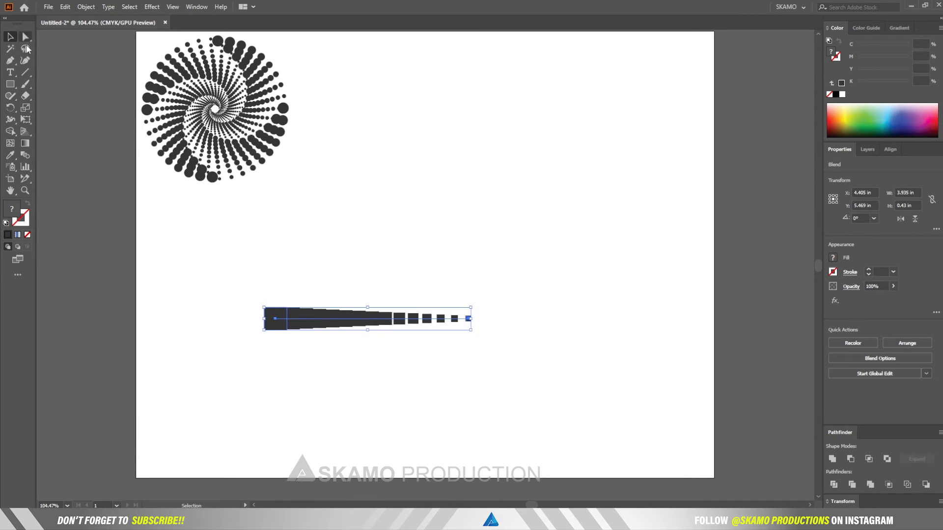
{"action": "left_click", "coordinate": [72, 134]}
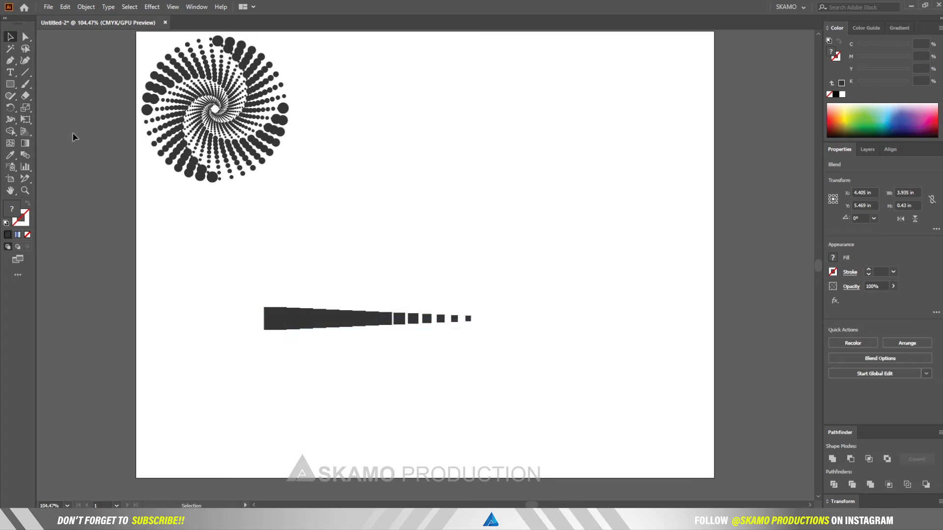
Draw a 2.787 in square above the blend with no fill and a dark grey 1 pt stroke.
{"action": "left_click", "coordinate": [10, 84]}
{"action": "left_click_drag", "start_coordinate": [434, 122], "coordinate": [580, 268]}
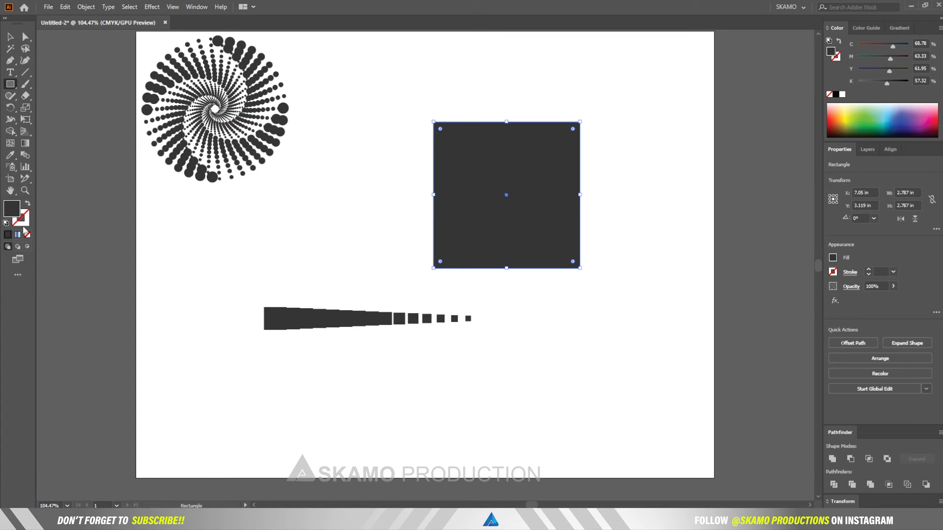
{"action": "key", "text": "shift+x"}
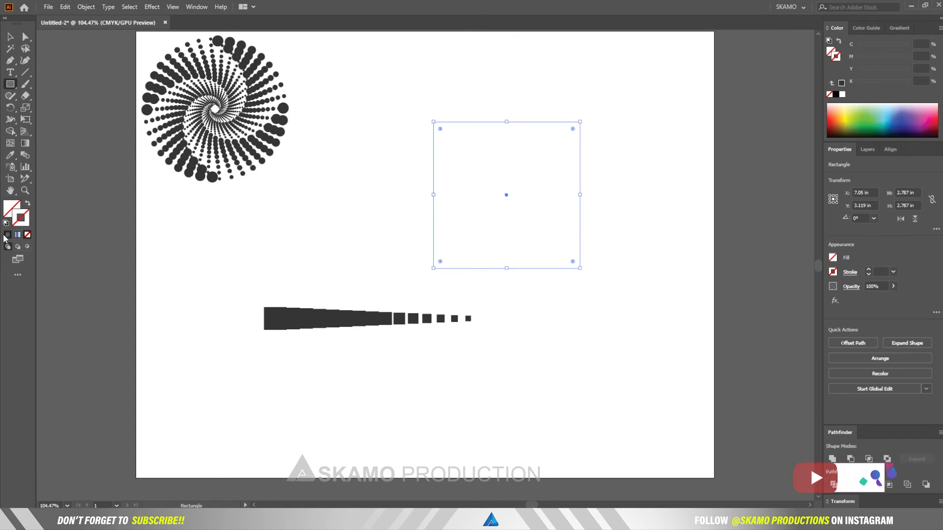
{"action": "key", "text": "v"}
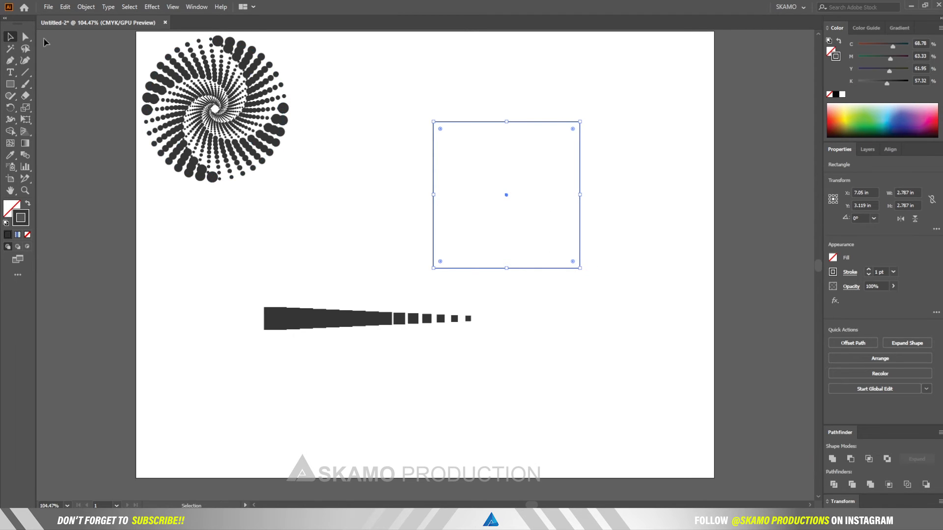
Delete the outlined square's lower-right anchor point, leaving an open L-shaped path.
{"action": "key", "text": "a"}
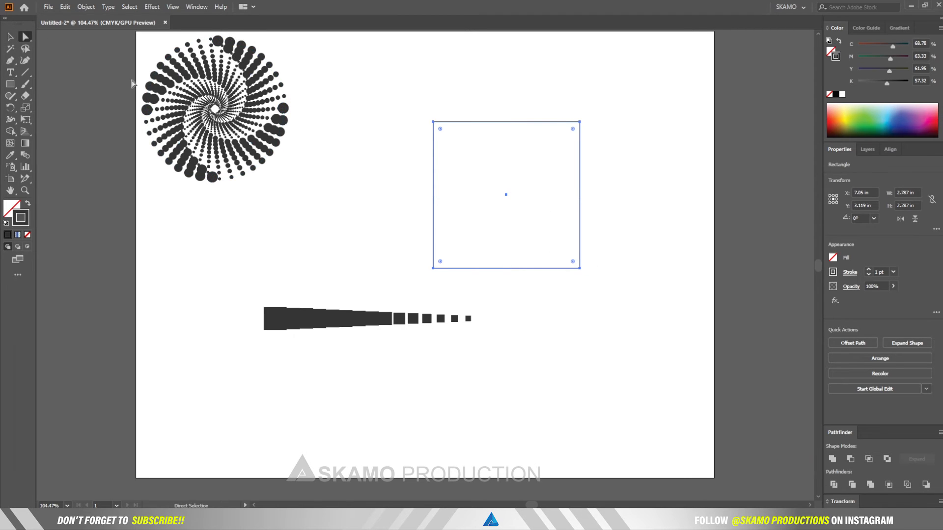
{"action": "left_click", "coordinate": [581, 269]}
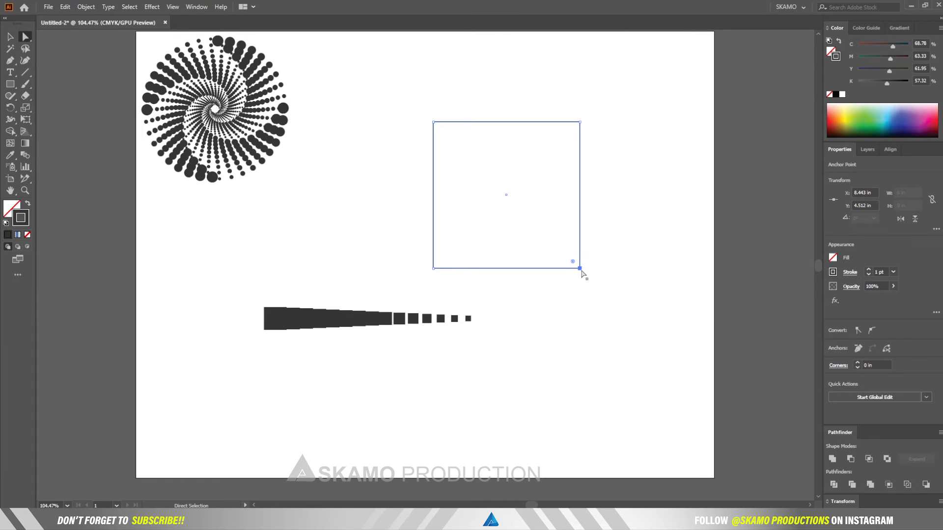
{"action": "key", "text": "Delete"}
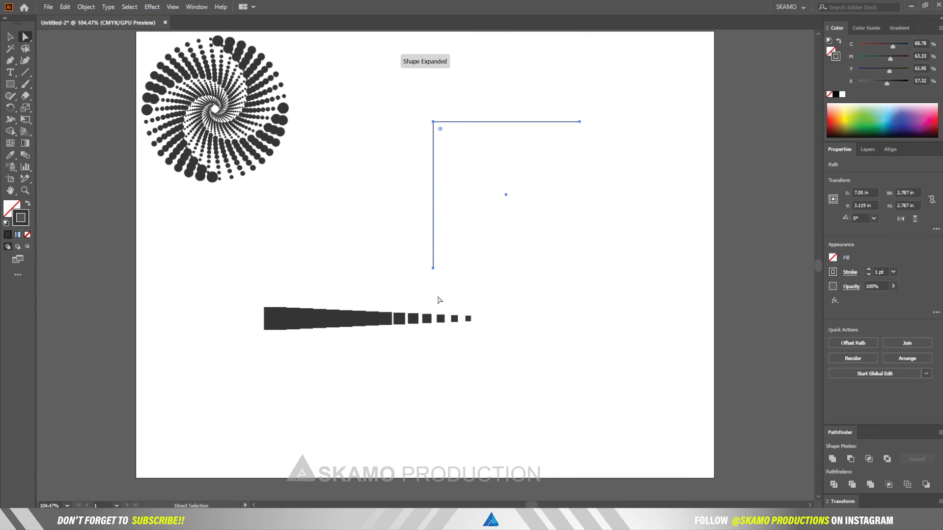
Select the blend together with the L-shaped path and replace the blend's spine with that path.
{"action": "left_click_drag", "start_coordinate": [562, 386], "coordinate": [297, 177]}
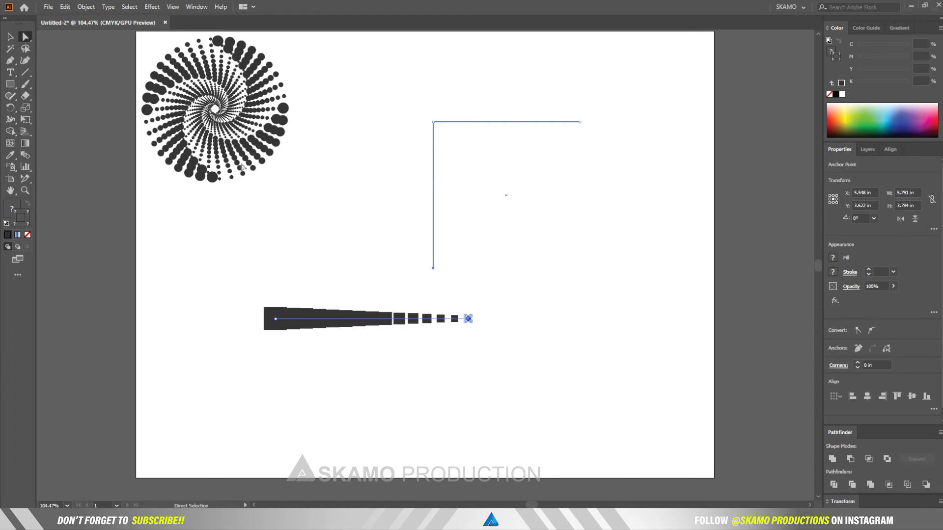
{"action": "left_click", "coordinate": [368, 276]}
{"action": "left_click_drag", "start_coordinate": [296, 224], "coordinate": [502, 333]}
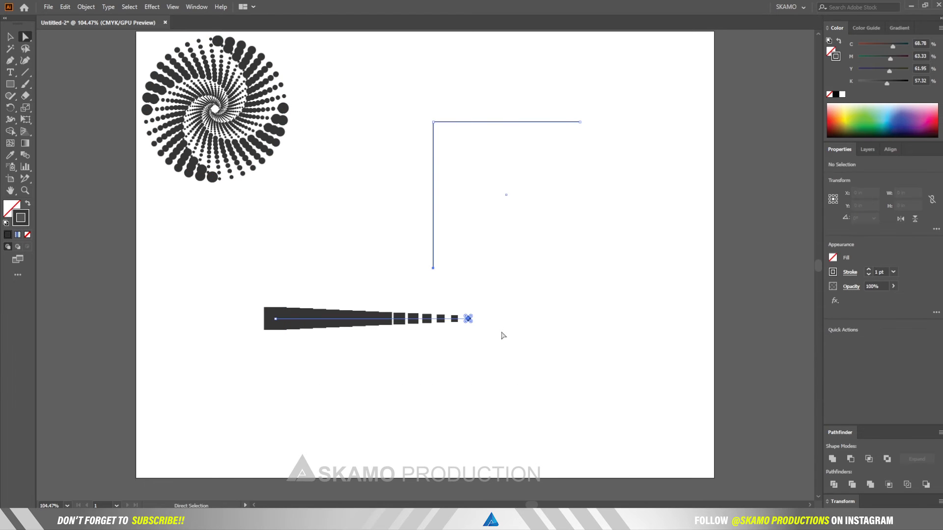
{"action": "left_click", "coordinate": [86, 6]}
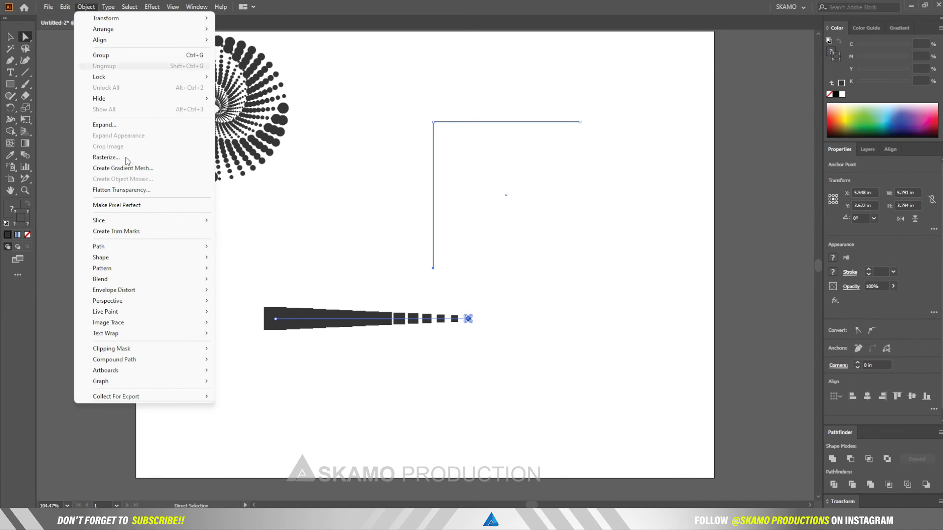
{"action": "mouse_move", "coordinate": [167, 279]}
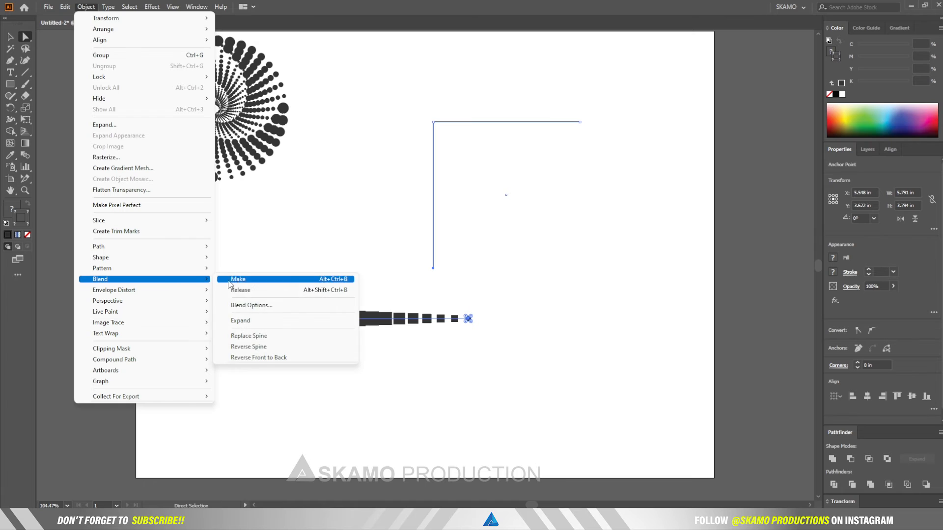
{"action": "left_click", "coordinate": [253, 336]}
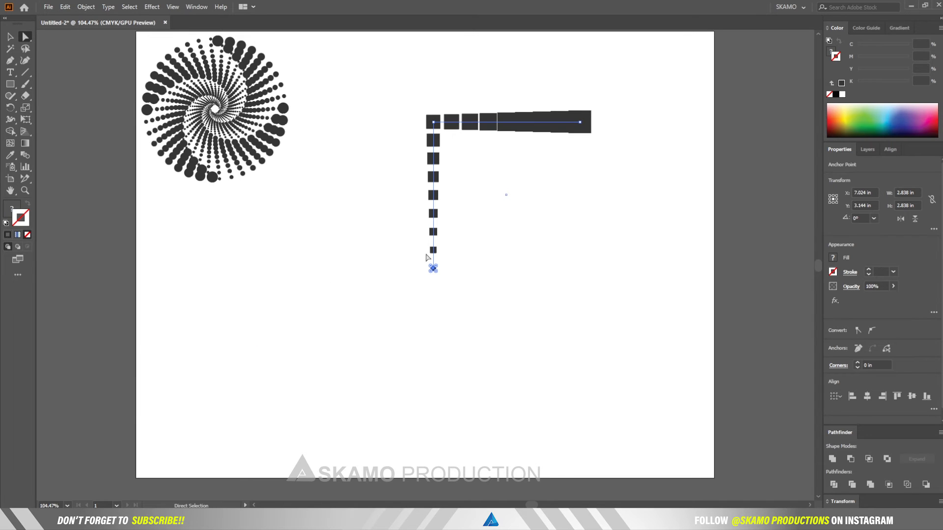
Set the blend's spacing to Specified Steps with 9 steps, preview on, and deselect it.
{"action": "left_click", "coordinate": [28, 155]}
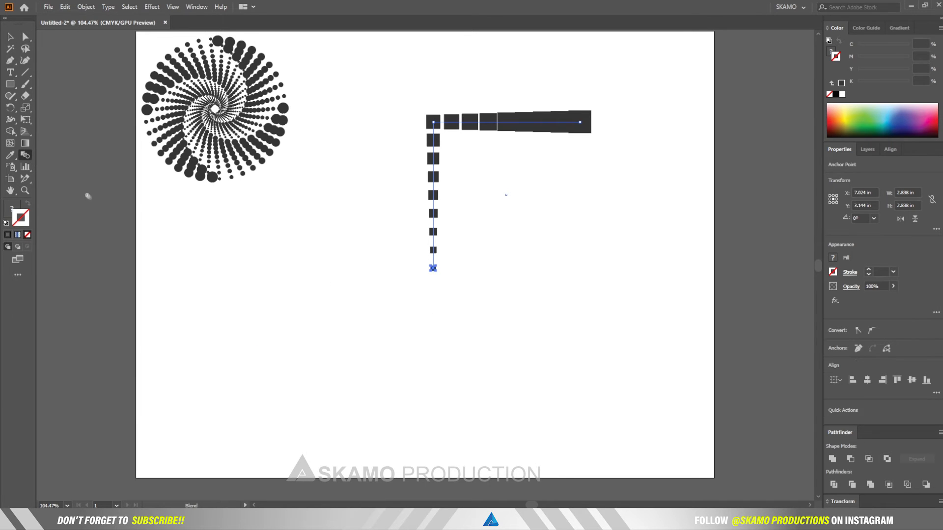
{"action": "double_click", "coordinate": [28, 160]}
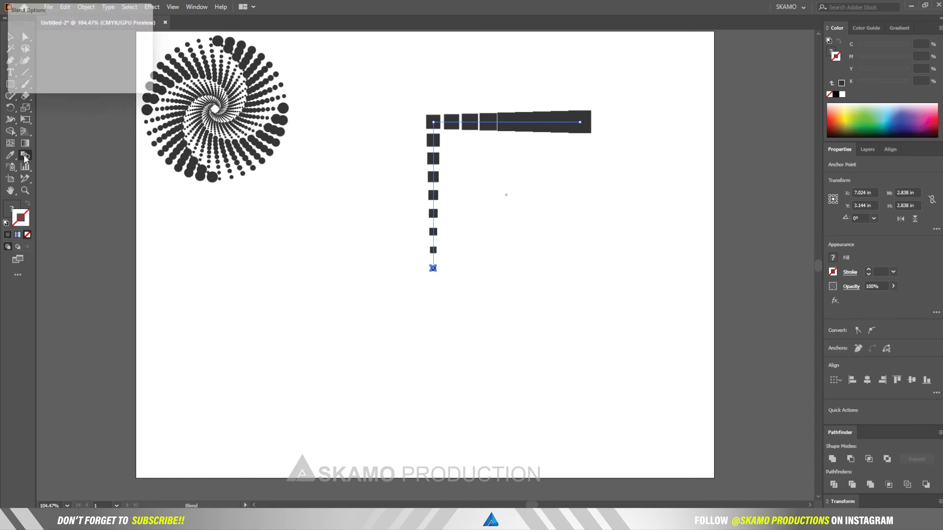
{"action": "left_click_drag", "start_coordinate": [78, 16], "coordinate": [283, 265]}
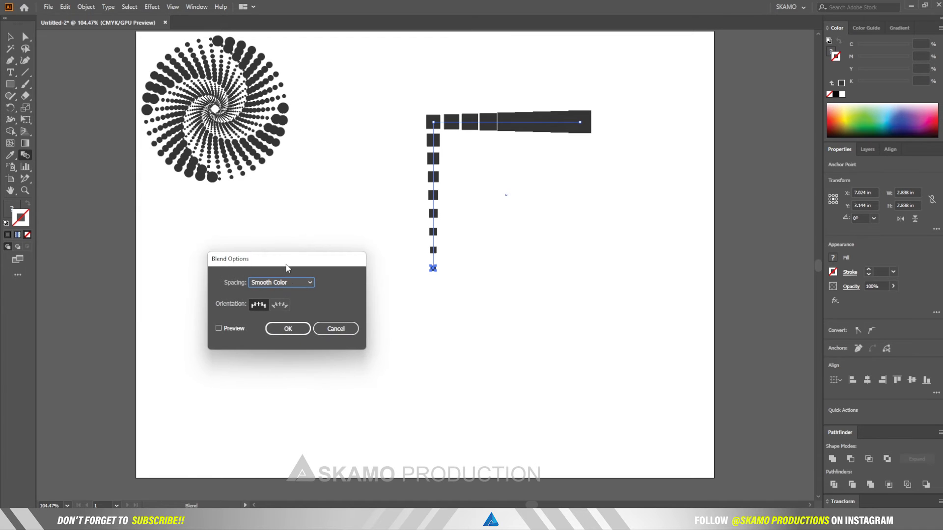
{"action": "left_click", "coordinate": [219, 328]}
{"action": "left_click", "coordinate": [308, 281]}
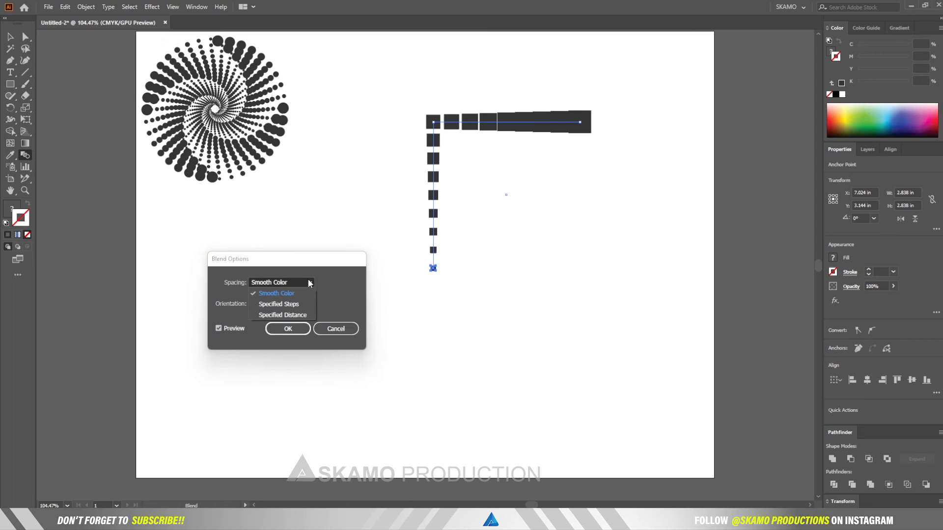
{"action": "left_click", "coordinate": [279, 304]}
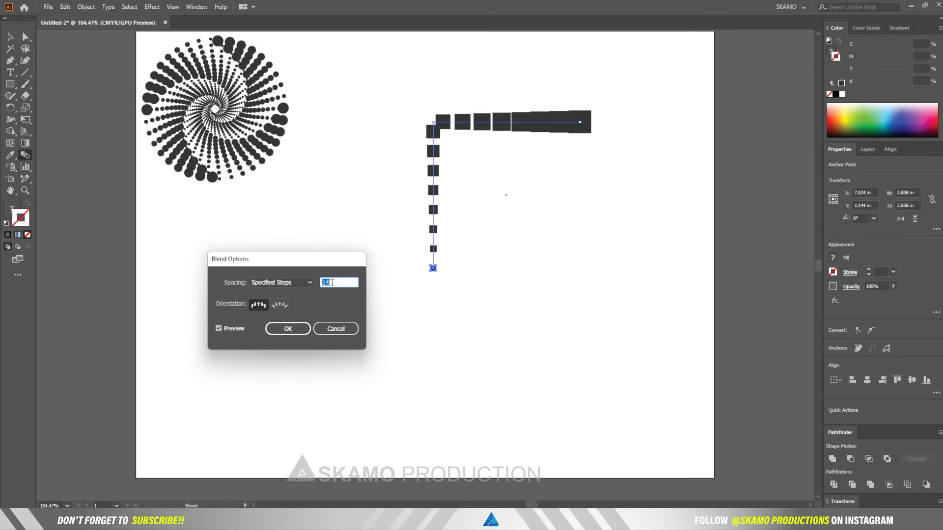
{"action": "key", "text": "Down"}
{"action": "key", "text": "Down"}
{"action": "key", "text": "Down"}
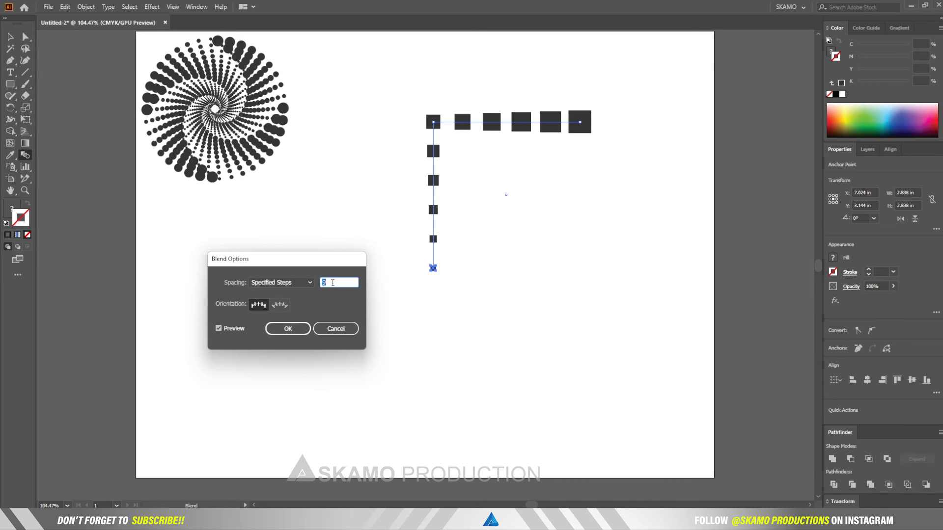
{"action": "left_click", "coordinate": [291, 333]}
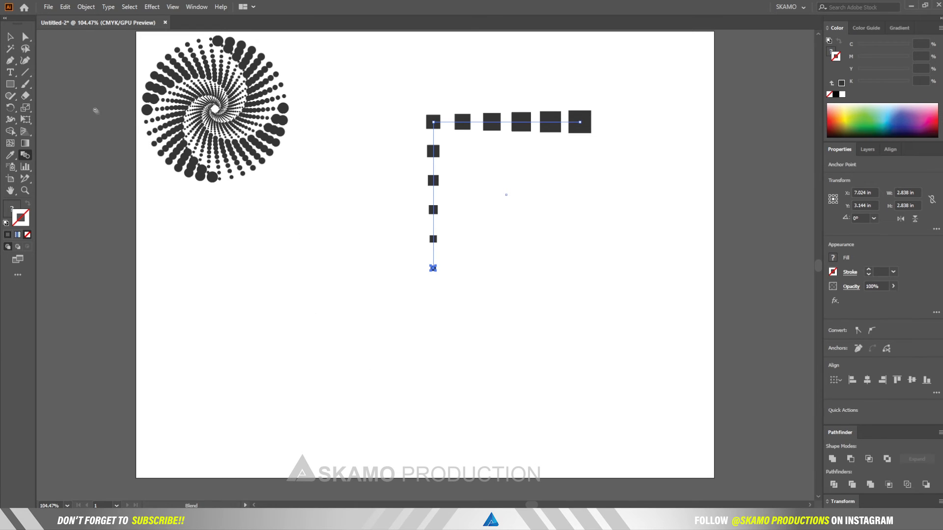
{"action": "left_click", "coordinate": [10, 37]}
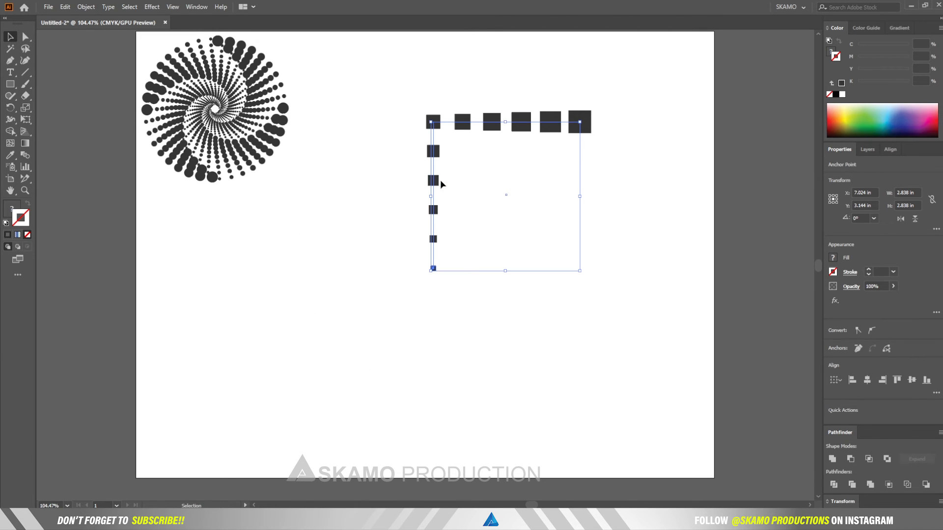
{"action": "left_click", "coordinate": [247, 229]}
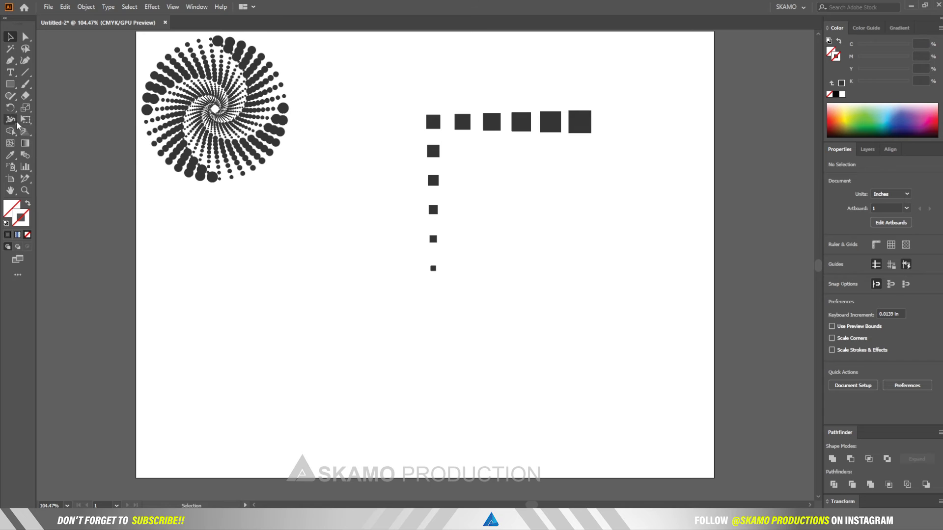
Draw a 2.787 in guide square over the L-shaped blend's spine, with no fill and a dark grey 1 pt stroke.
{"action": "left_click", "coordinate": [10, 84]}
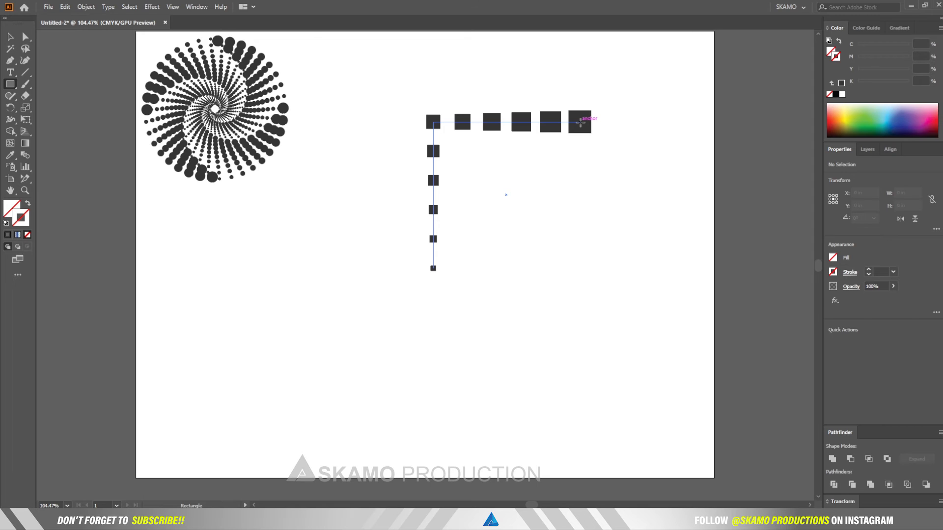
{"action": "left_click_drag", "start_coordinate": [581, 122], "coordinate": [446, 268]}
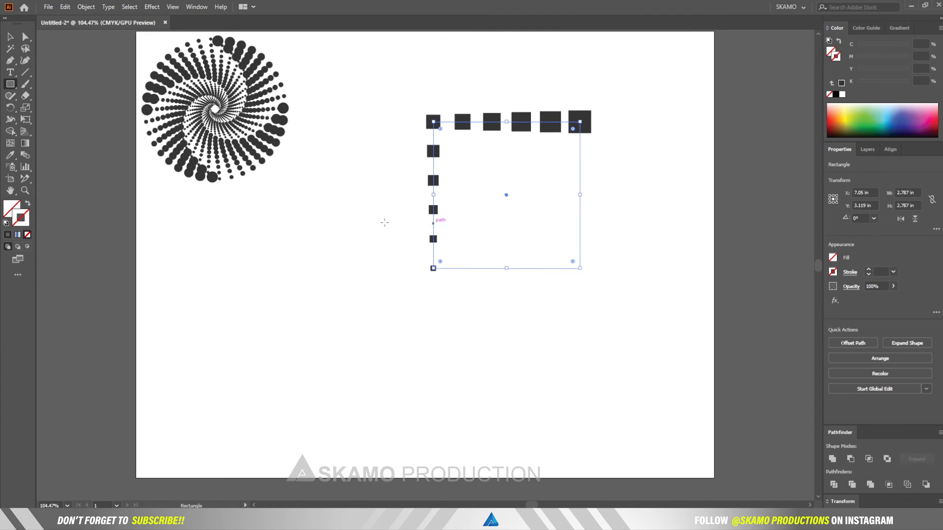
{"action": "left_click", "coordinate": [8, 236]}
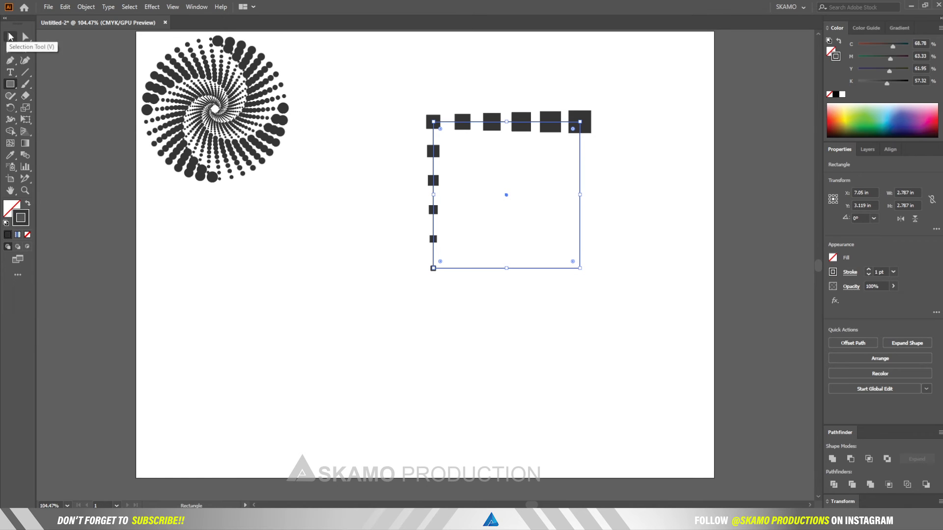
{"action": "left_click", "coordinate": [9, 37]}
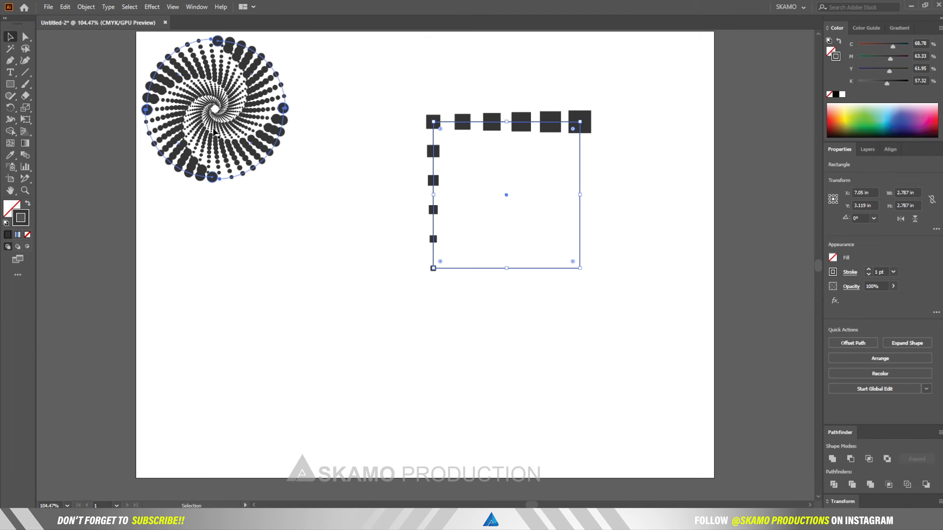
{"action": "left_click", "coordinate": [506, 285]}
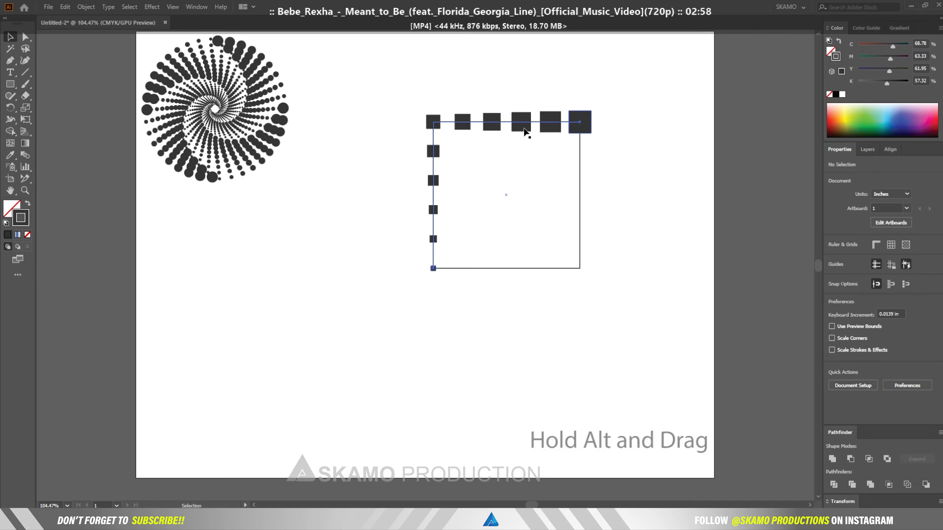
Duplicate the L-shaped blend, rotate the copy about 180°, and place it diagonally below the guide square's lower-right corner.
{"action": "left_click_drag", "start_coordinate": [525, 130], "coordinate": [618, 268]}
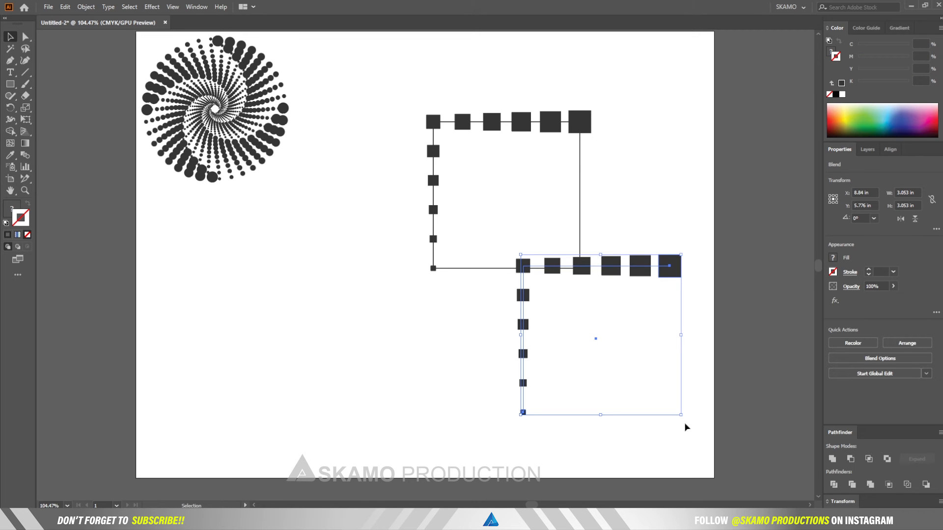
{"action": "left_click_drag", "start_coordinate": [684, 419], "coordinate": [453, 189]}
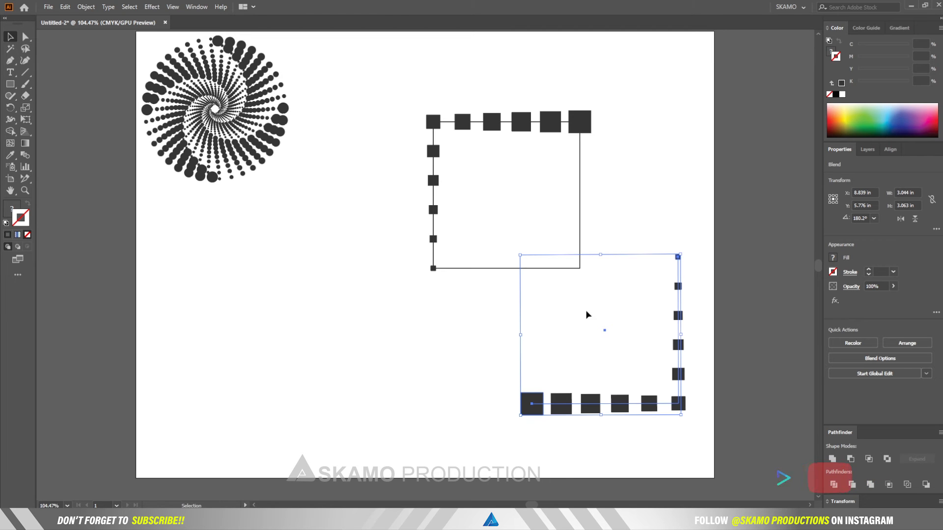
{"action": "left_click_drag", "start_coordinate": [605, 332], "coordinate": [664, 348]}
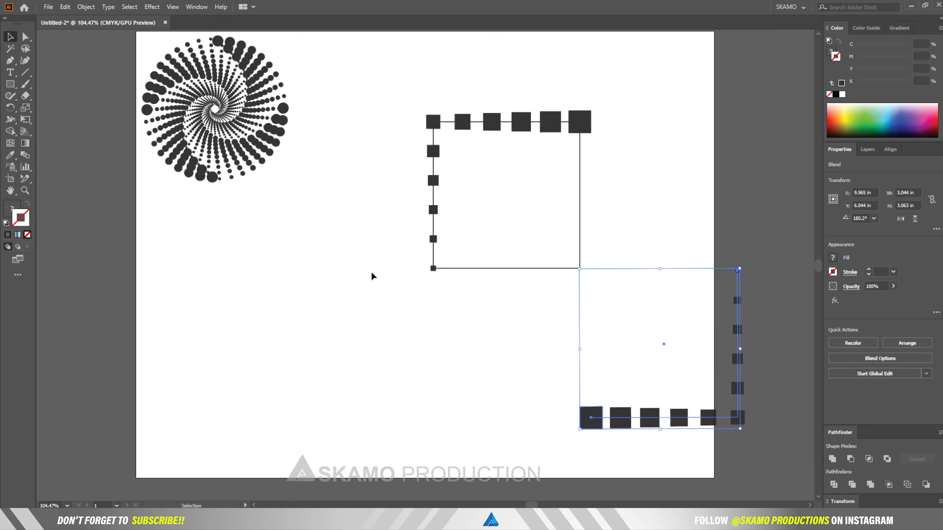
Select both L-shaped blends with the guide square and scale them down proportionally to about 70%.
{"action": "left_click_drag", "start_coordinate": [364, 107], "coordinate": [722, 469]}
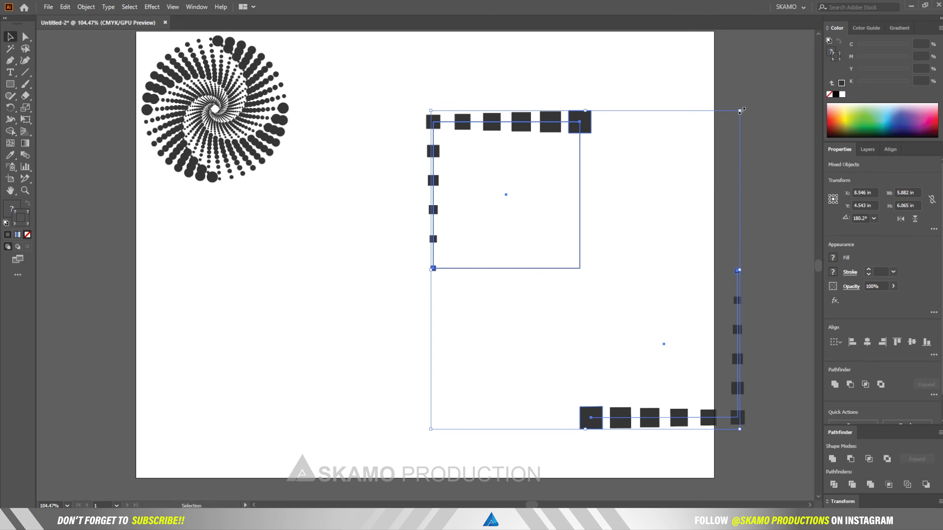
{"action": "left_click_drag", "start_coordinate": [741, 111], "coordinate": [656, 199]}
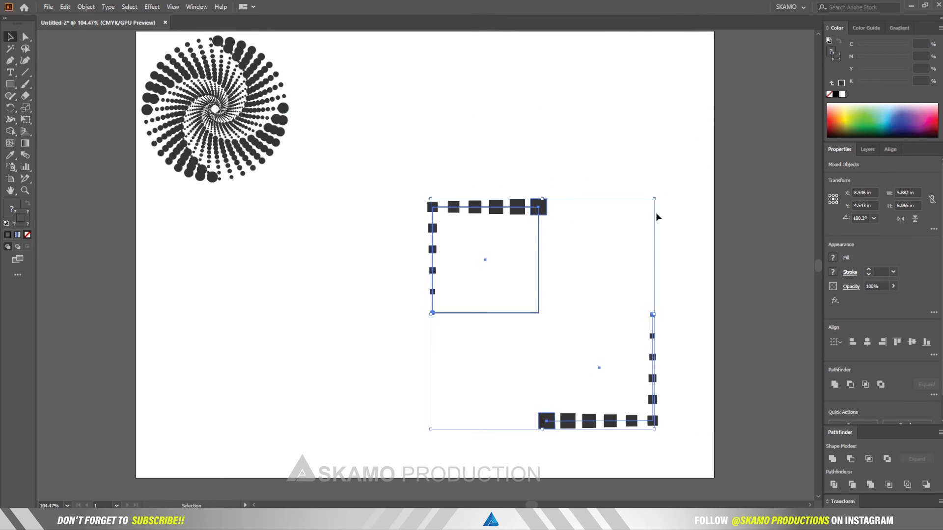
Move the L-shaped blends and guide square toward the artboard's centre, and delete the guide square.
{"action": "left_click_drag", "start_coordinate": [538, 313], "coordinate": [504, 267]}
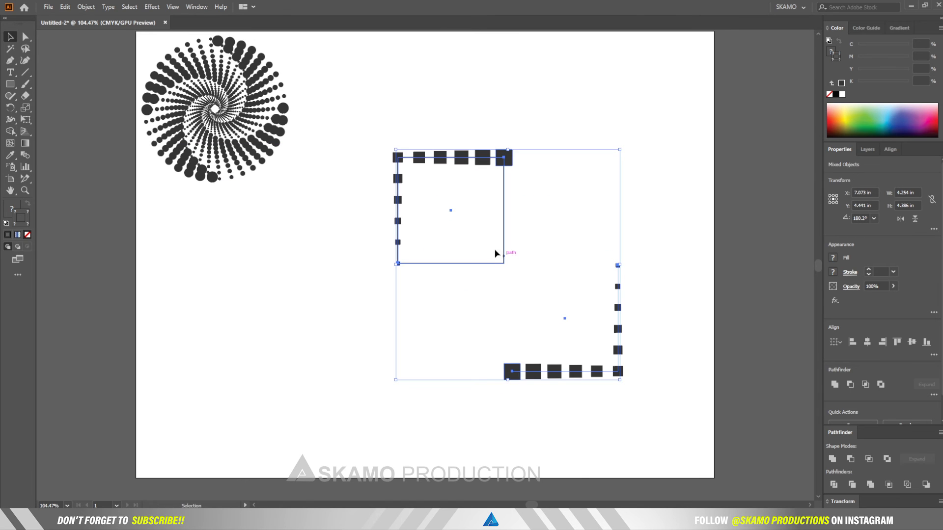
{"action": "left_click", "coordinate": [487, 279]}
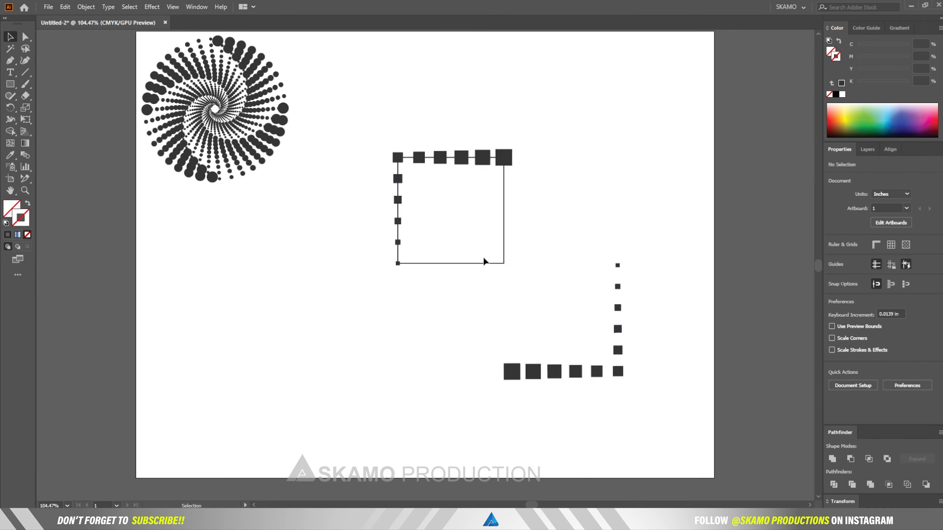
{"action": "left_click", "coordinate": [491, 291]}
Copy both L-shaped blends, paste the copies in back, and rotate them about 90° to close the square frame.
{"action": "left_click_drag", "start_coordinate": [354, 102], "coordinate": [660, 456]}
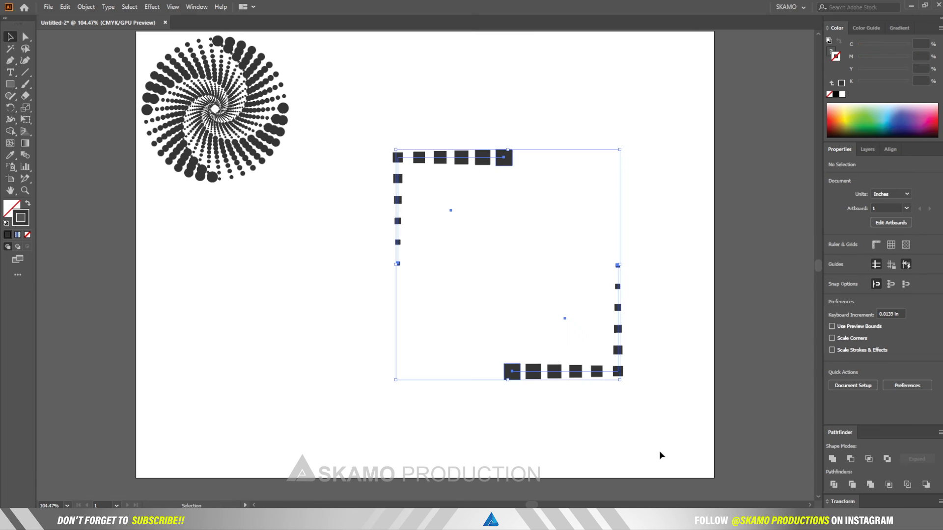
{"action": "key", "text": "ctrl+c"}
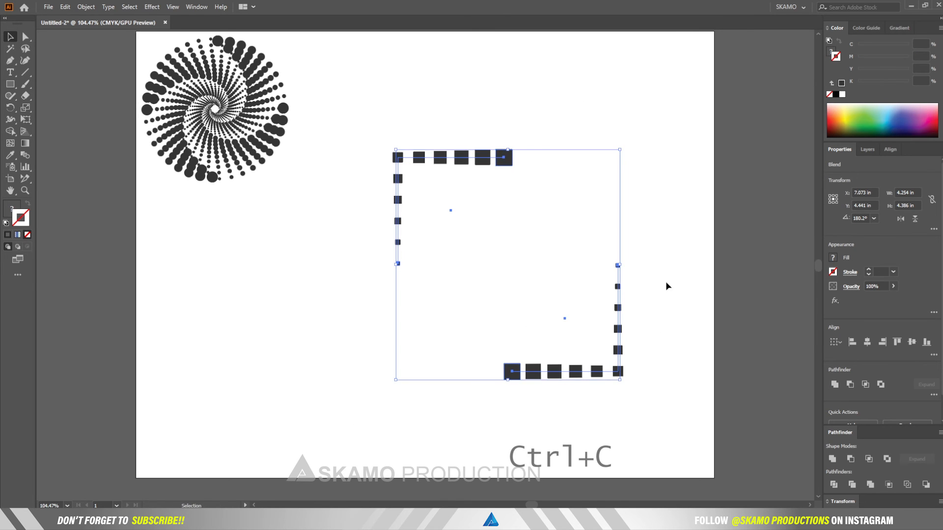
{"action": "key", "text": "ctrl+b"}
{"action": "left_click_drag", "start_coordinate": [623, 144], "coordinate": [641, 397]}
{"action": "left_click_drag", "start_coordinate": [641, 398], "coordinate": [646, 396]}
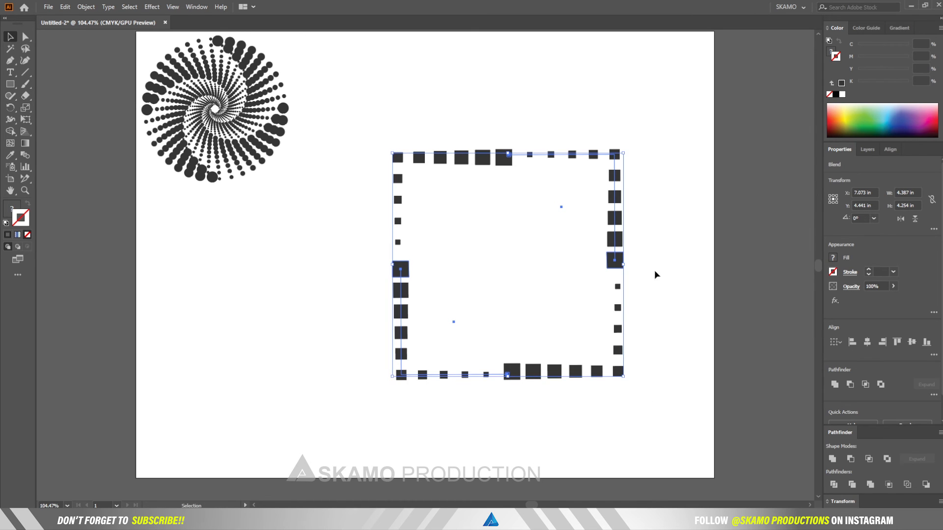
Select all four L-shaped blends of the square frame and group them.
{"action": "left_click", "coordinate": [630, 132]}
{"action": "left_click_drag", "start_coordinate": [344, 106], "coordinate": [675, 424]}
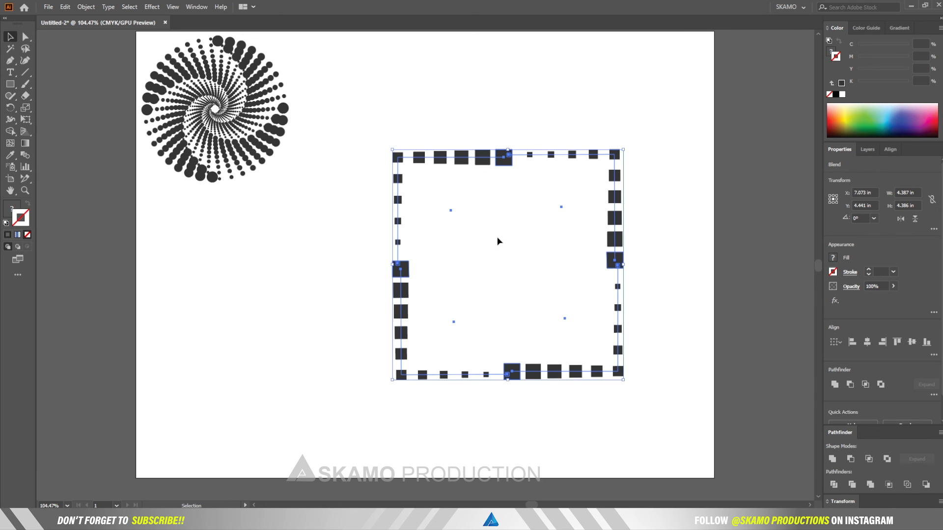
{"action": "key", "text": "ctrl+g"}
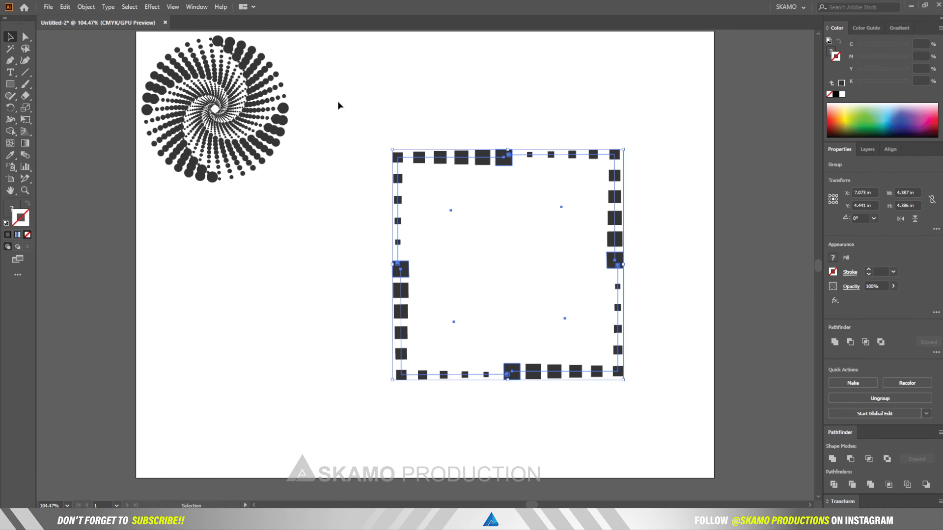
Start a Transform effect on the grouped square frame with horizontal and vertical scale set to 91%.
{"action": "left_click", "coordinate": [147, 8]}
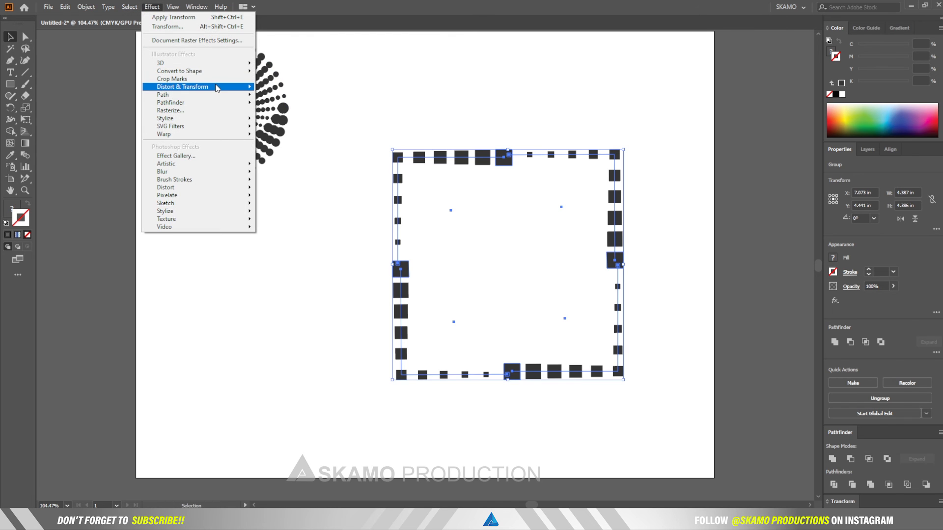
{"action": "mouse_move", "coordinate": [222, 88]}
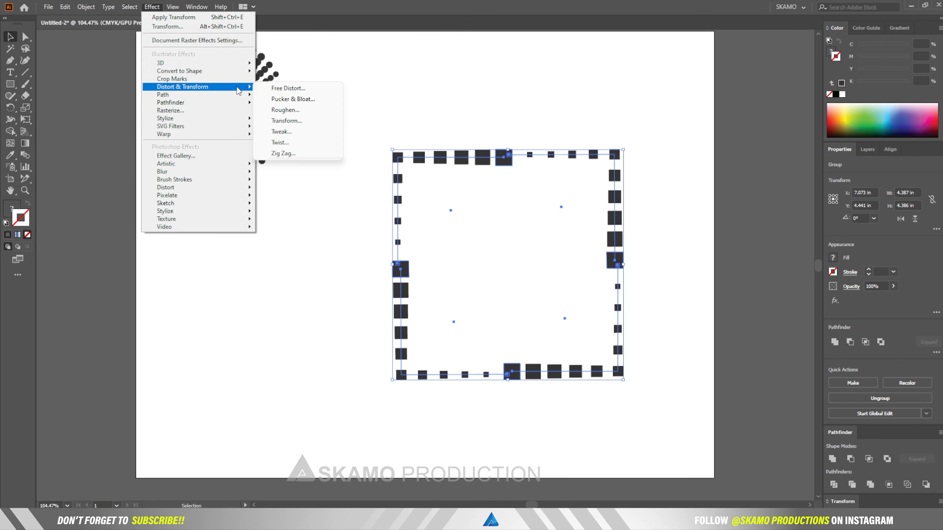
{"action": "left_click", "coordinate": [300, 122]}
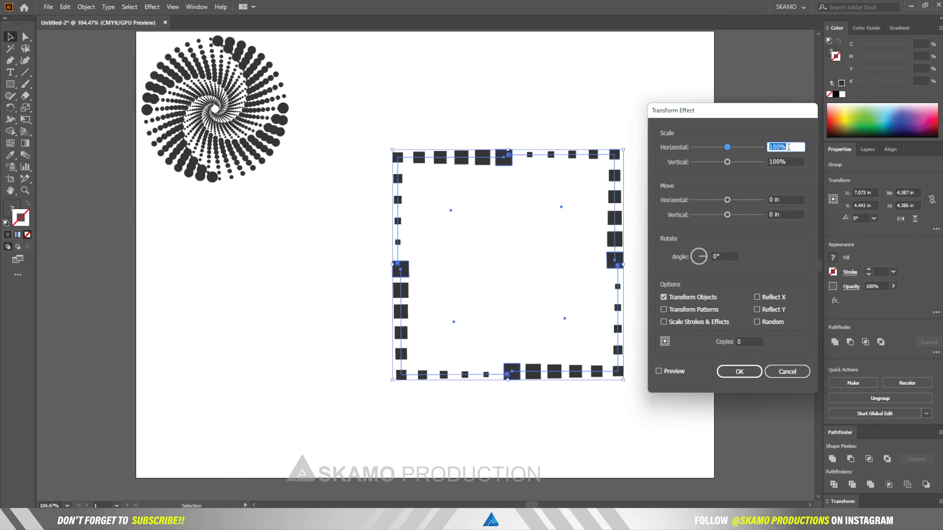
{"action": "scroll", "coordinate": [788, 147], "scroll_direction": "down", "scroll_amount": 6}
{"action": "left_click", "coordinate": [788, 161]}
{"action": "scroll", "coordinate": [786, 162], "scroll_direction": "down", "scroll_amount": 1}
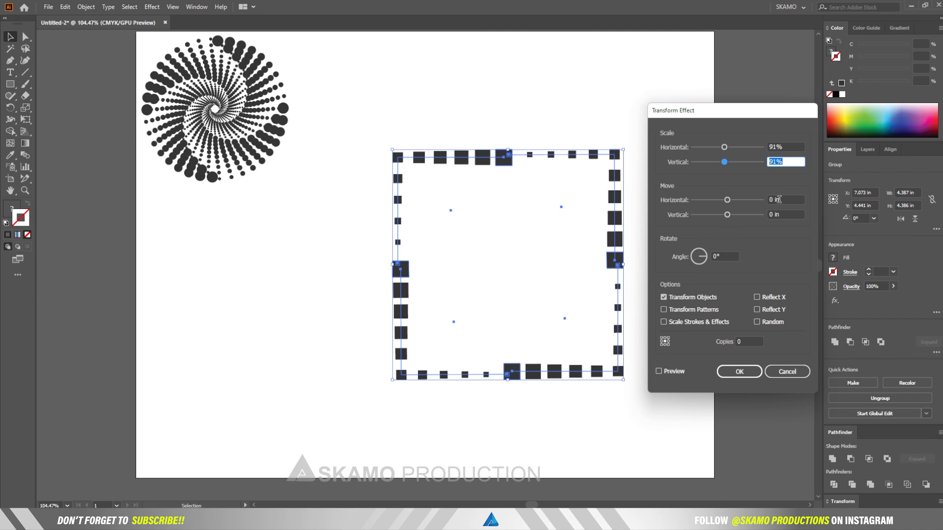
Turn on the Transform effect's preview and raise the number of copies to 30.
{"action": "left_click", "coordinate": [660, 371]}
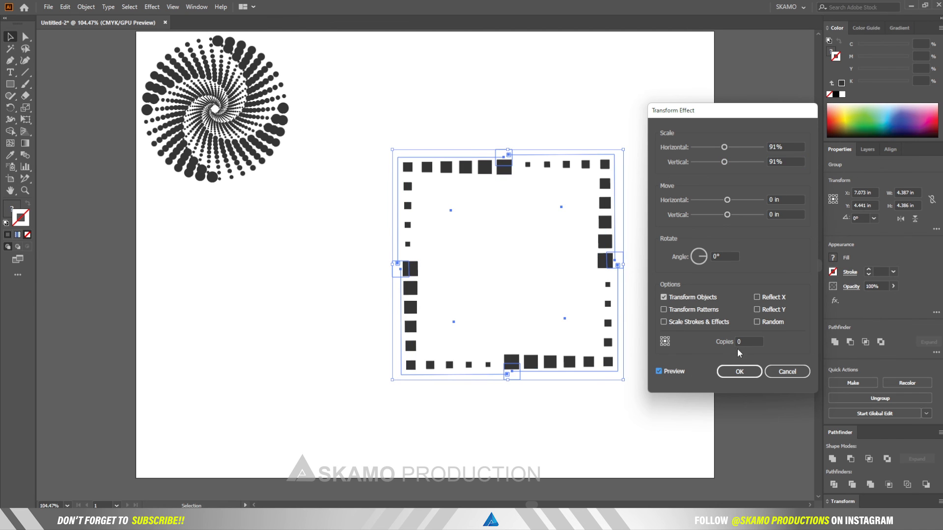
{"action": "left_click", "coordinate": [746, 342]}
{"action": "scroll", "coordinate": [747, 342], "scroll_direction": "up", "scroll_amount": 2}
{"action": "scroll", "coordinate": [747, 342], "scroll_direction": "up", "scroll_amount": 5}
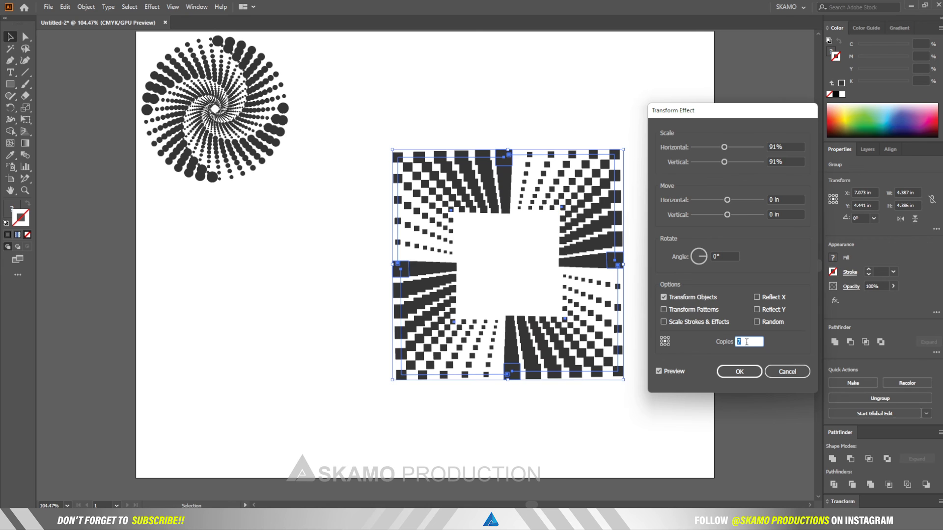
{"action": "scroll", "coordinate": [747, 342], "scroll_direction": "up", "scroll_amount": 9}
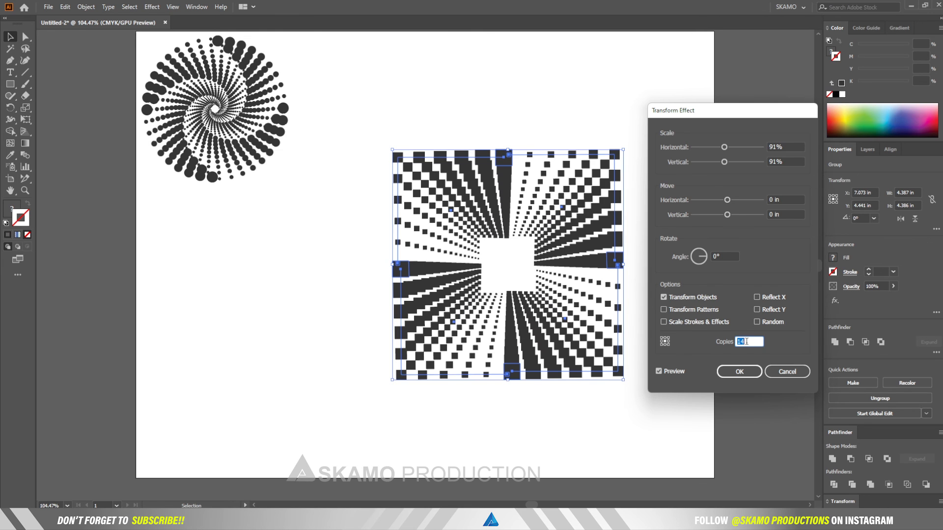
{"action": "scroll", "coordinate": [747, 342], "scroll_direction": "up", "scroll_amount": 3}
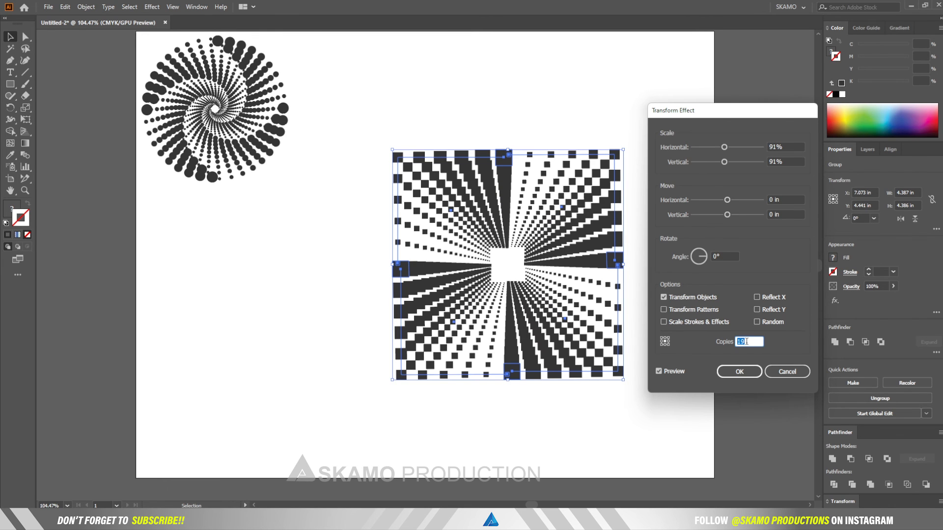
{"action": "scroll", "coordinate": [746, 342], "scroll_direction": "up", "scroll_amount": 1}
{"action": "scroll", "coordinate": [746, 342], "scroll_direction": "up", "scroll_amount": 7}
{"action": "scroll", "coordinate": [747, 342], "scroll_direction": "up", "scroll_amount": 1}
{"action": "scroll", "coordinate": [746, 342], "scroll_direction": "up", "scroll_amount": 1}
{"action": "scroll", "coordinate": [746, 341], "scroll_direction": "up", "scroll_amount": 1}
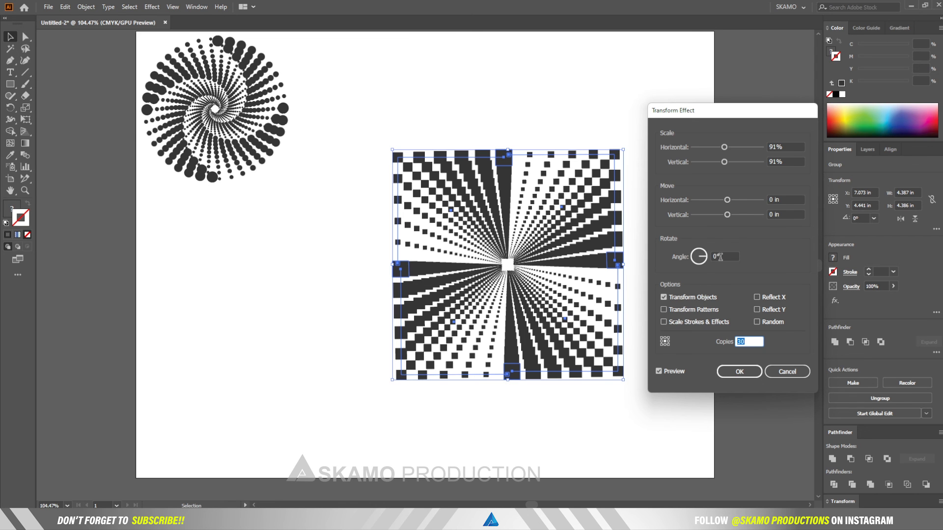
Set the Transform effect's rotation angle to -5° and copies to 28, and apply the effect.
{"action": "left_click", "coordinate": [720, 258]}
{"action": "scroll", "coordinate": [720, 257], "scroll_direction": "down", "scroll_amount": 5}
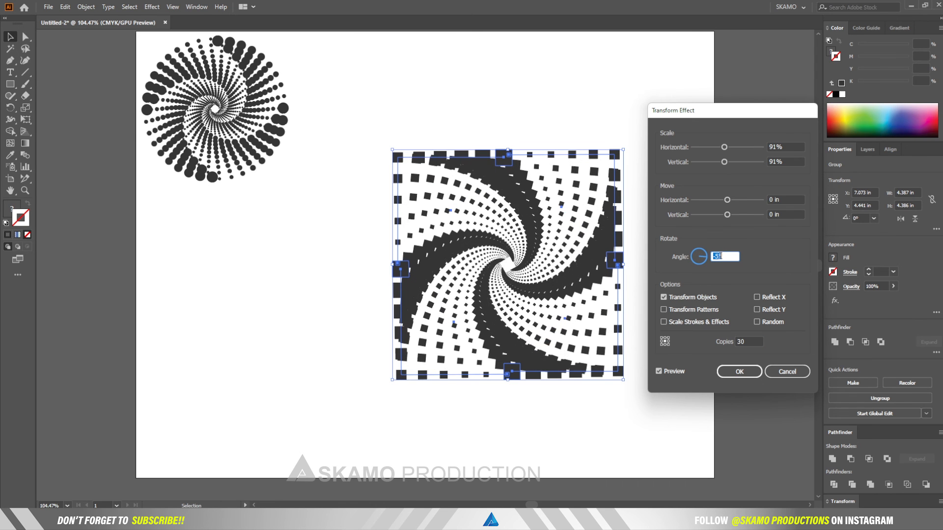
{"action": "left_click", "coordinate": [746, 343]}
{"action": "scroll", "coordinate": [743, 342], "scroll_direction": "down", "scroll_amount": 2}
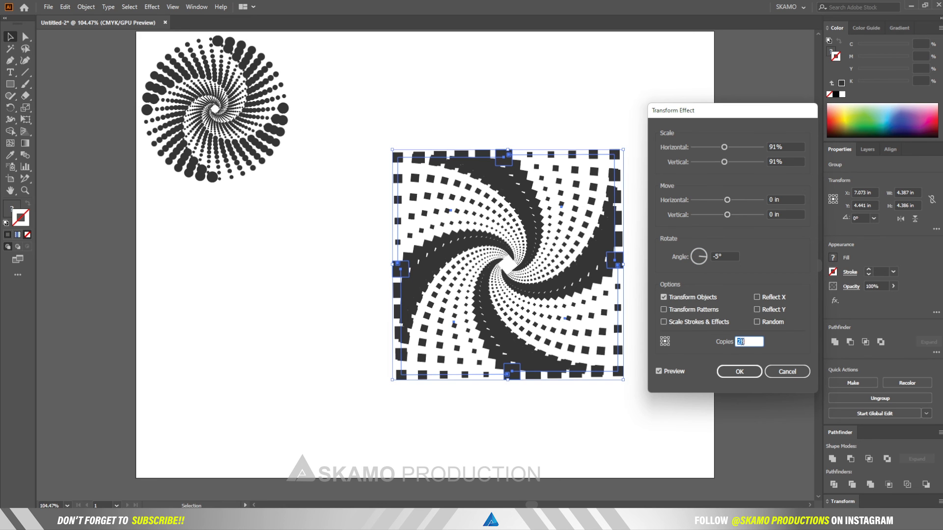
{"action": "left_click", "coordinate": [744, 372]}
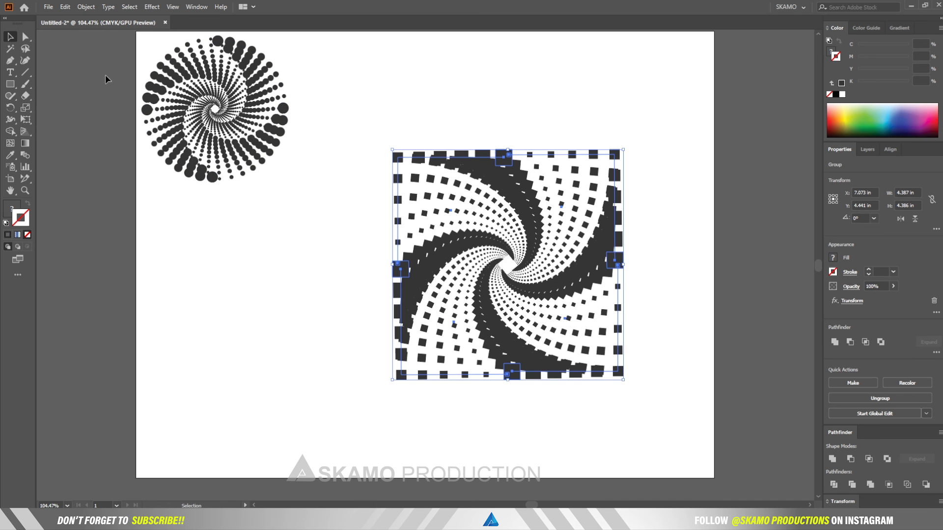
Move the square spiral toward the artboard's right edge and scale the circular spiral up proportionally to about 4.79 in wide.
{"action": "left_click_drag", "start_coordinate": [516, 332], "coordinate": [567, 321]}
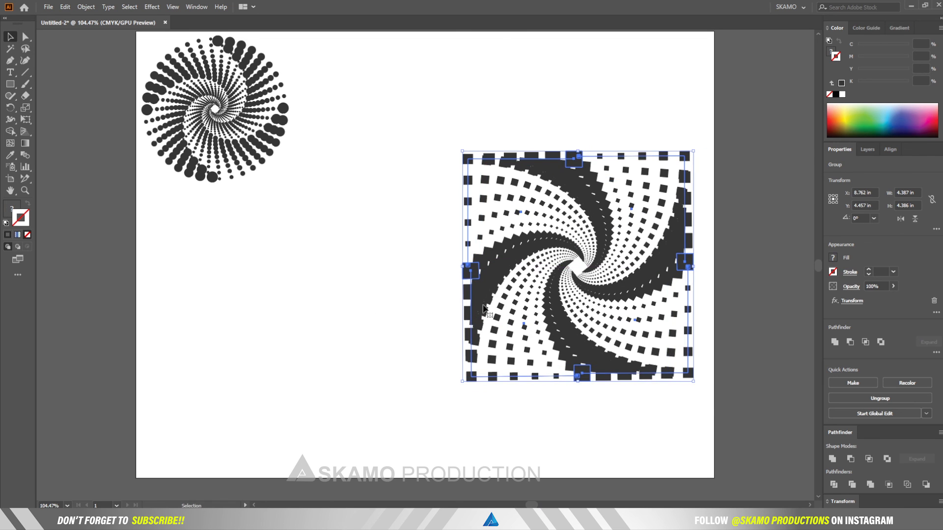
{"action": "left_click", "coordinate": [303, 150]}
{"action": "left_click_drag", "start_coordinate": [310, 130], "coordinate": [176, 198]}
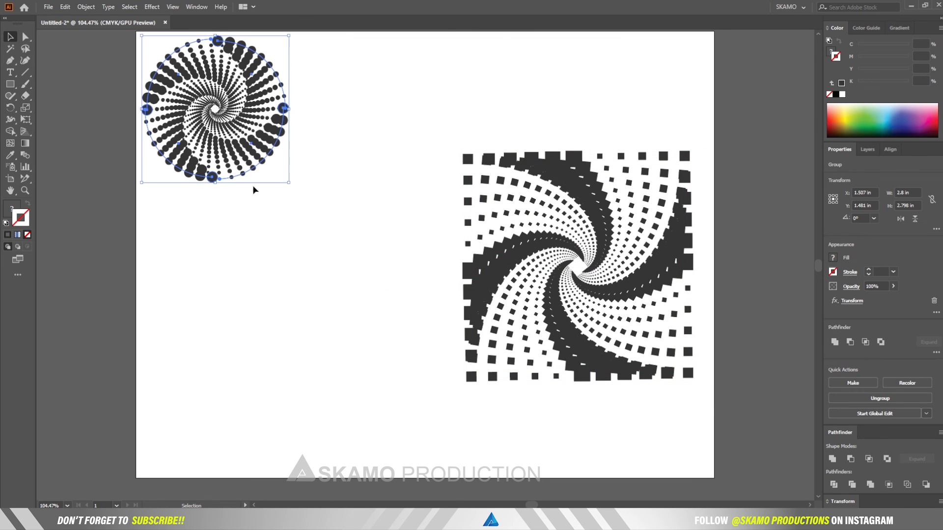
{"action": "left_click_drag", "start_coordinate": [290, 186], "coordinate": [395, 325]}
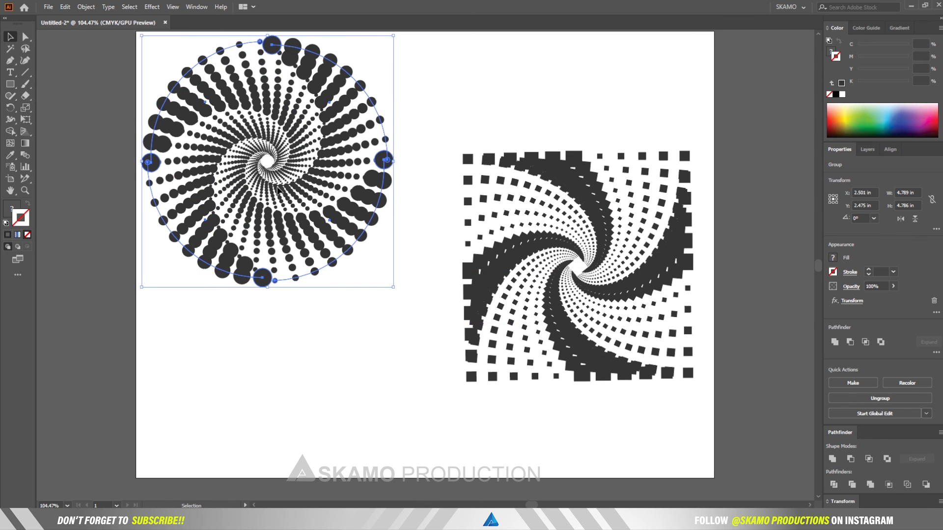
Place the circular spiral on the artboard's left half and the square spiral level beside it, and deselect everything.
{"action": "left_click_drag", "start_coordinate": [280, 192], "coordinate": [301, 285]}
{"action": "left_click", "coordinate": [564, 243]}
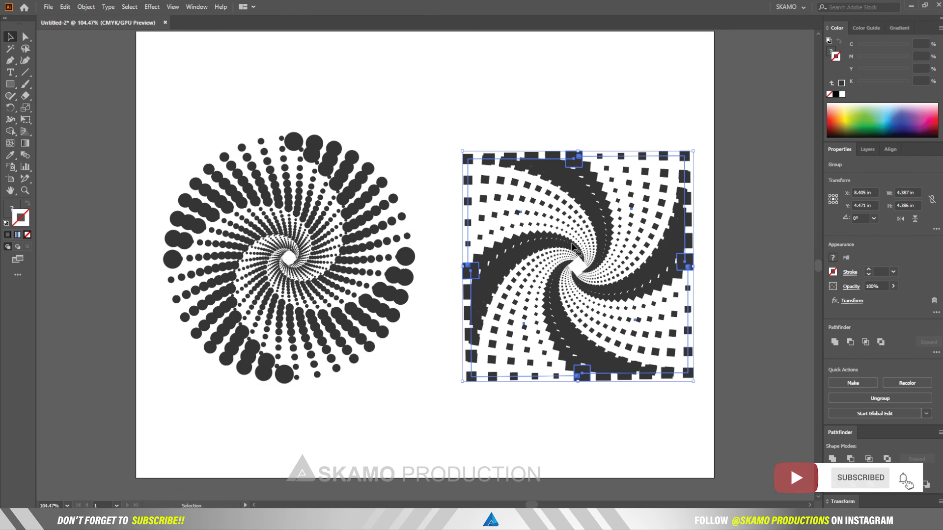
{"action": "left_click_drag", "start_coordinate": [565, 243], "coordinate": [546, 234]}
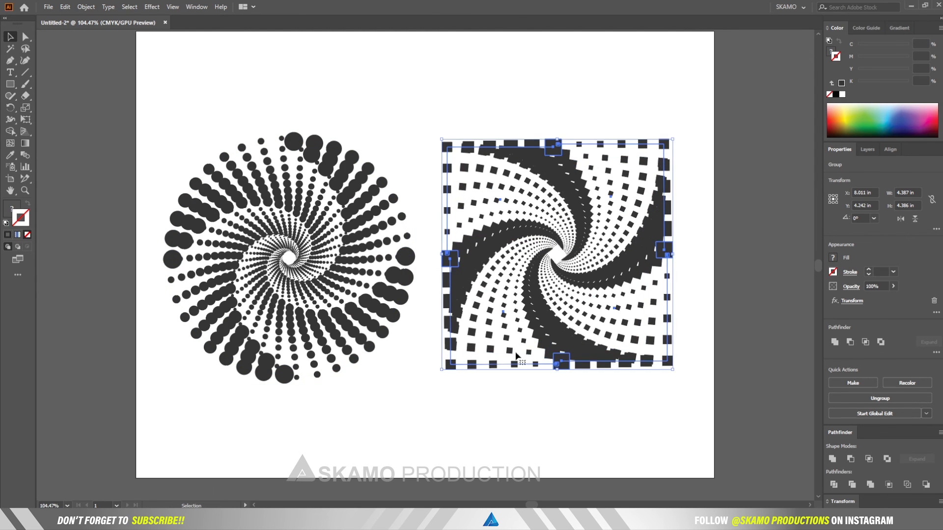
{"action": "left_click_drag", "start_coordinate": [551, 340], "coordinate": [555, 351]}
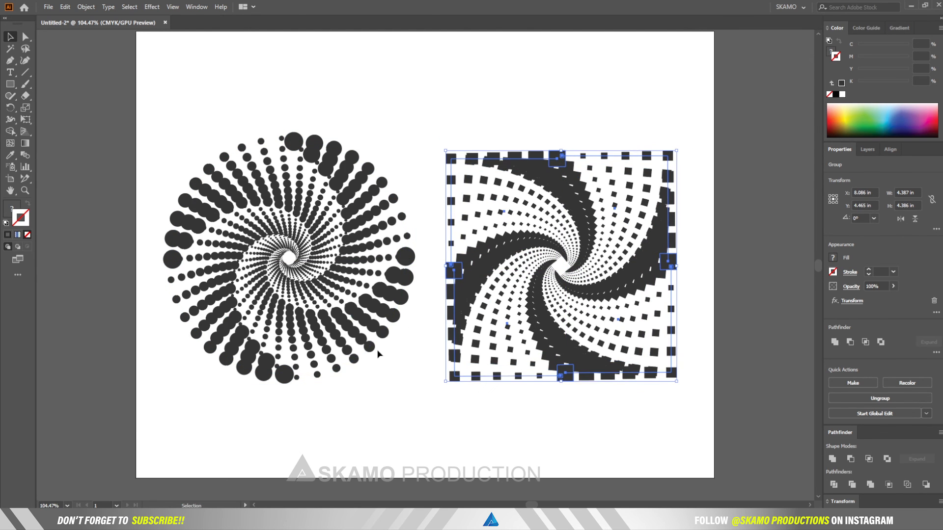
{"action": "left_click", "coordinate": [414, 376]}
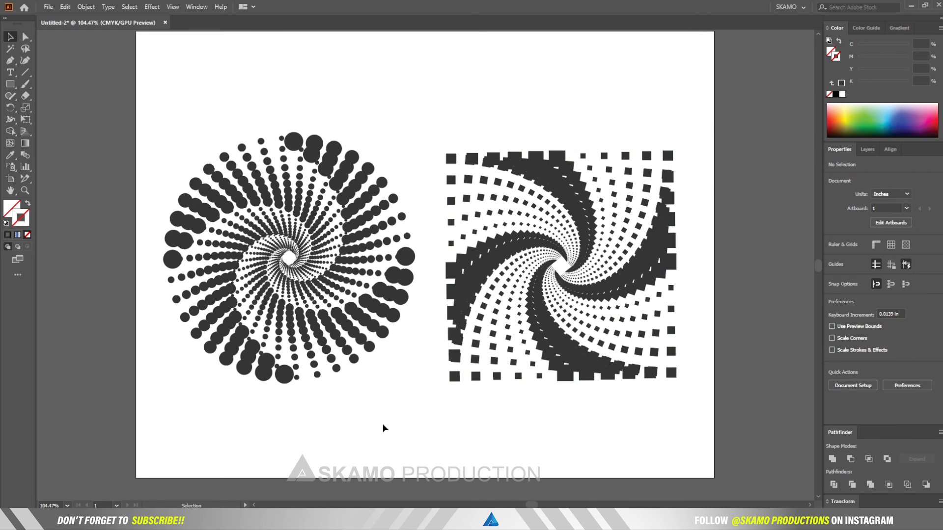